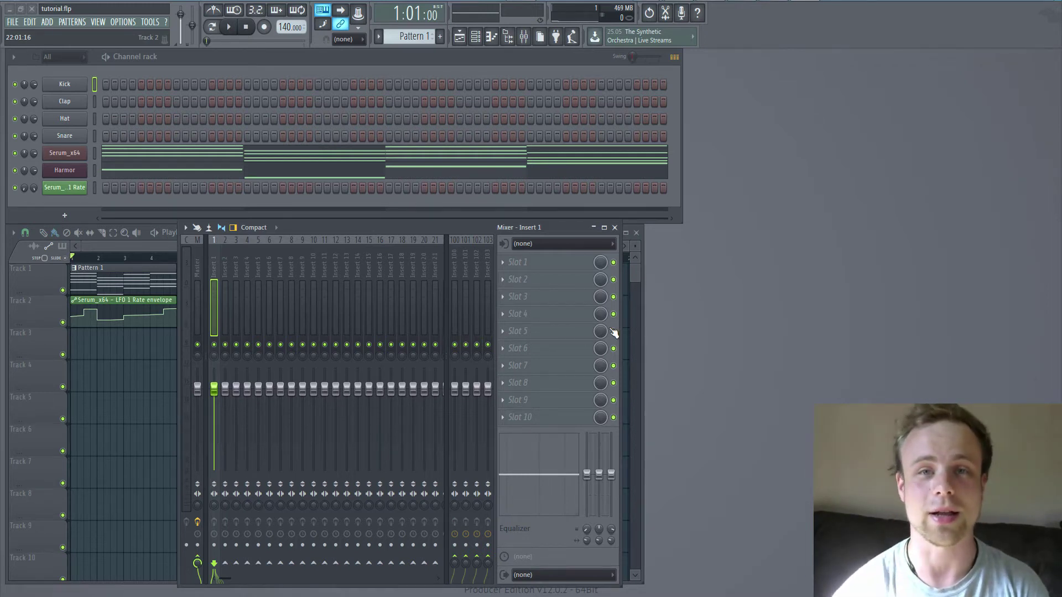
- Play the pattern with Serum_x64 muted and fill the Kick channel with a hit every fourth step
{"action": "left_click", "coordinate": [94, 171]}
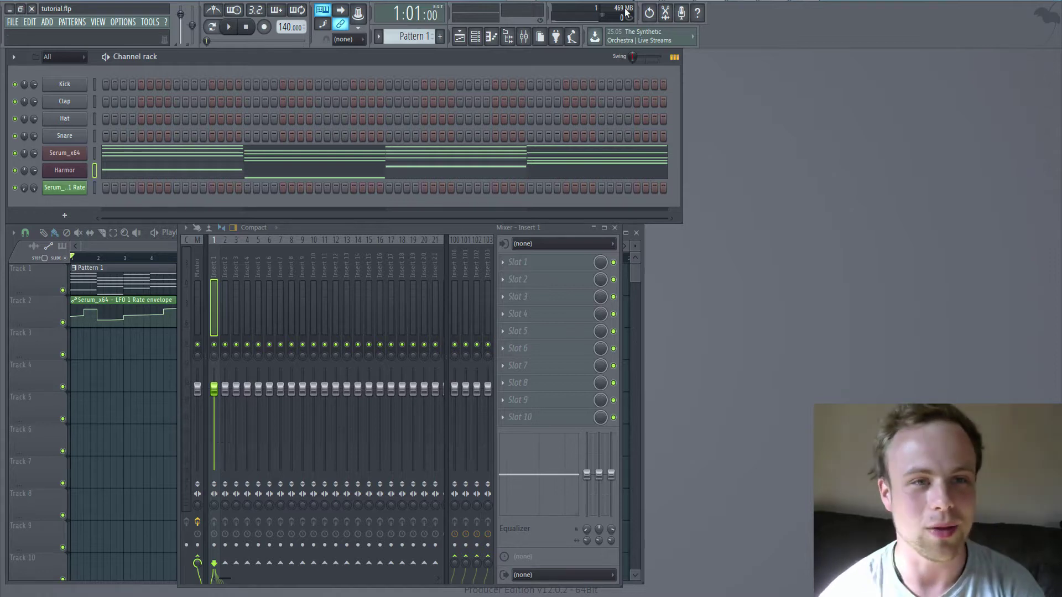
{"action": "left_click", "coordinate": [229, 26]}
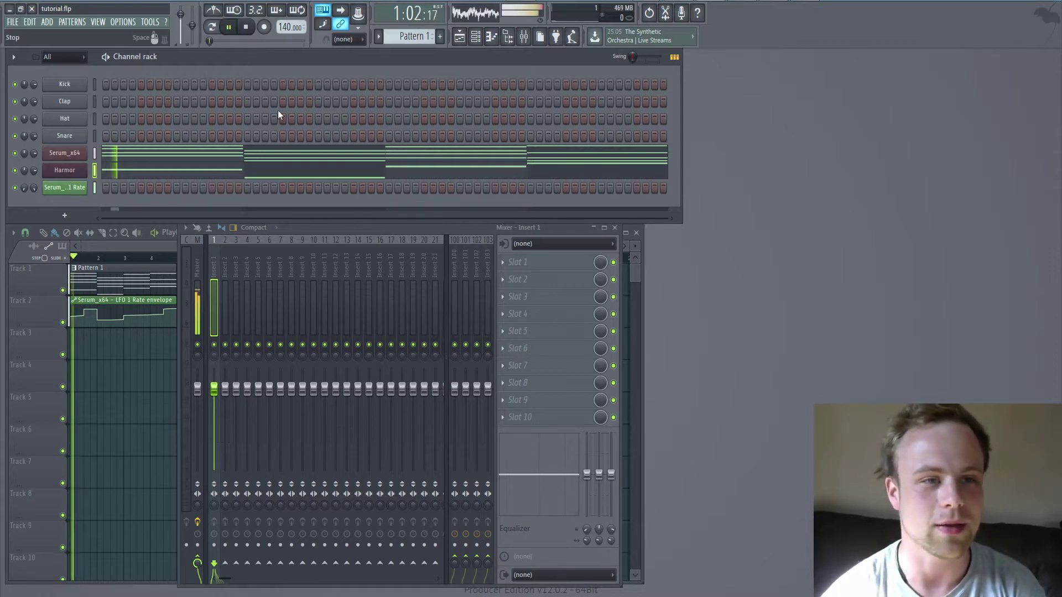
{"action": "left_click", "coordinate": [15, 153]}
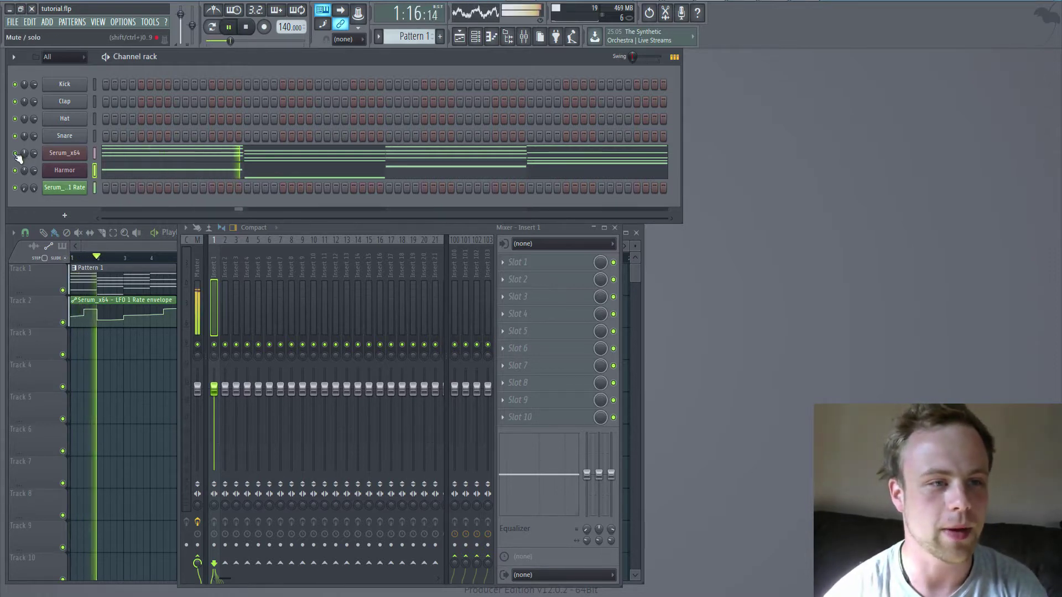
{"action": "right_click", "coordinate": [65, 84]}
{"action": "left_click", "coordinate": [176, 134]}
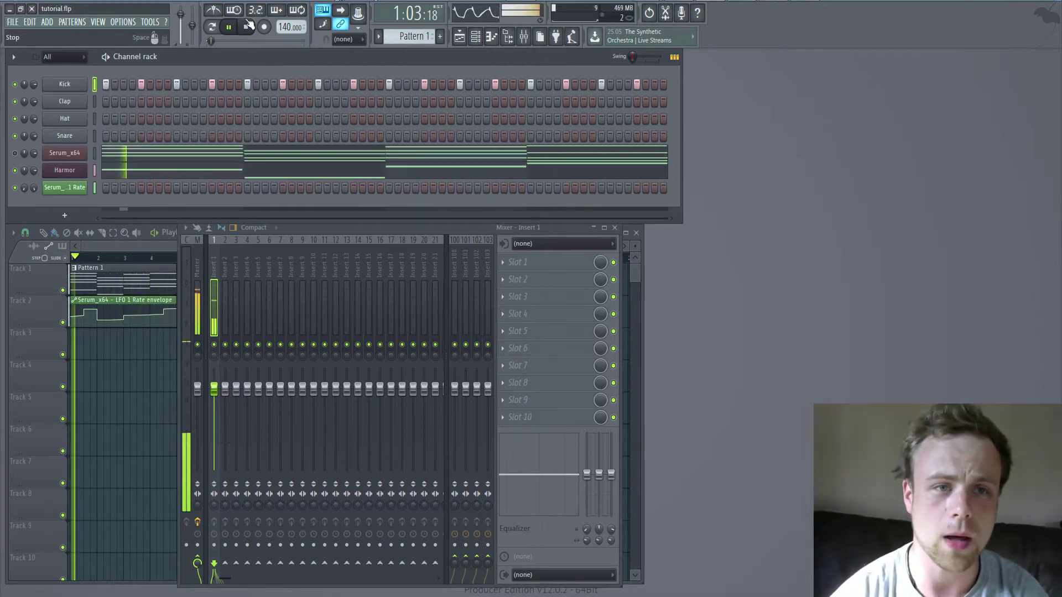
- Stop playback and route the Kick channel to mixer insert 1
{"action": "key", "text": "space"}
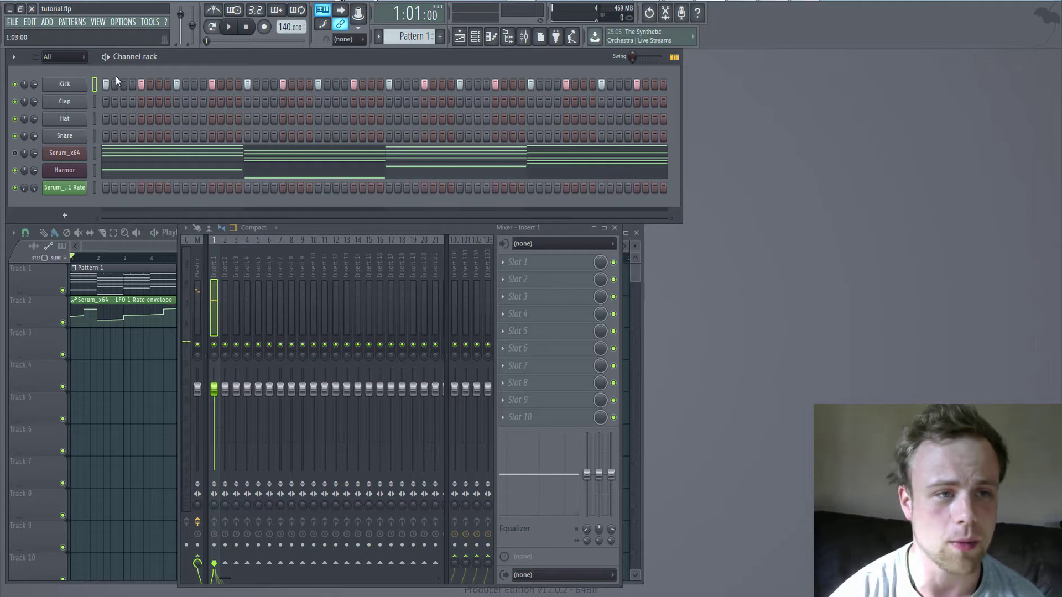
{"action": "right_click", "coordinate": [215, 265]}
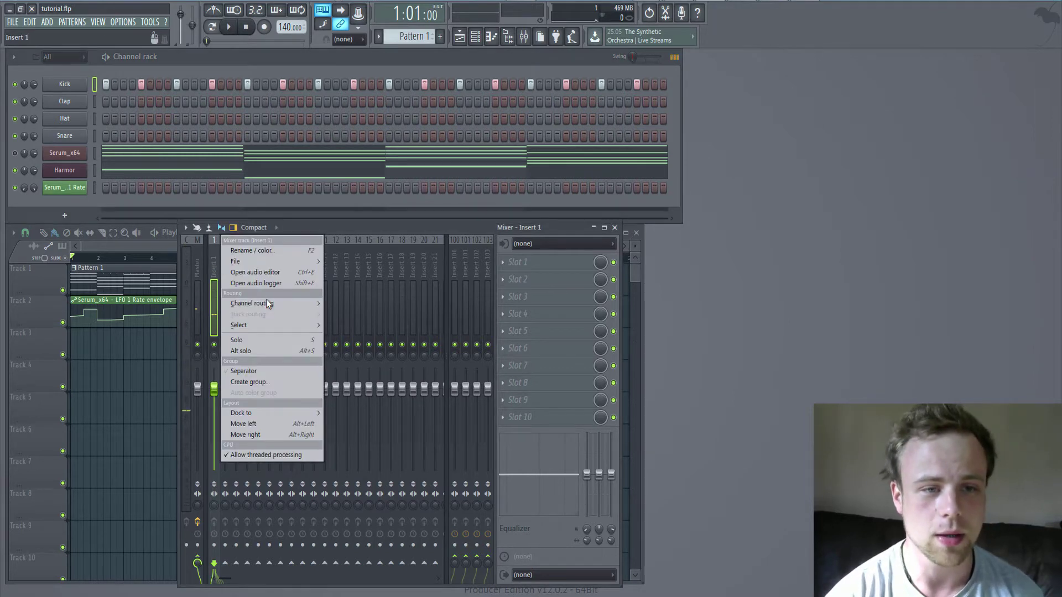
{"action": "mouse_move", "coordinate": [267, 303]}
{"action": "left_click", "coordinate": [373, 304]}
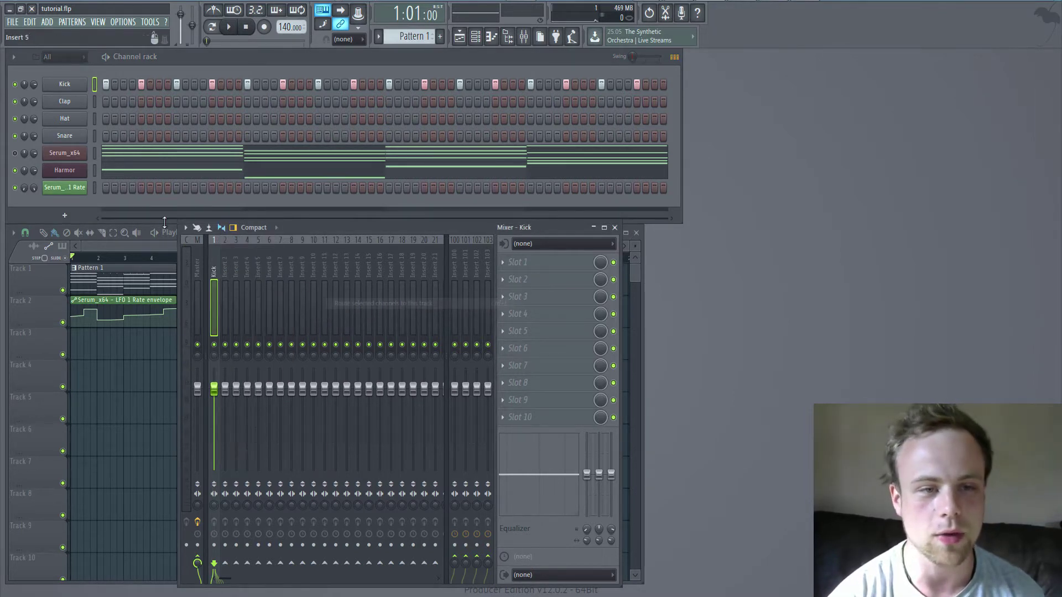
- Route the Harmor channel to mixer insert 5
{"action": "left_click", "coordinate": [90, 173]}
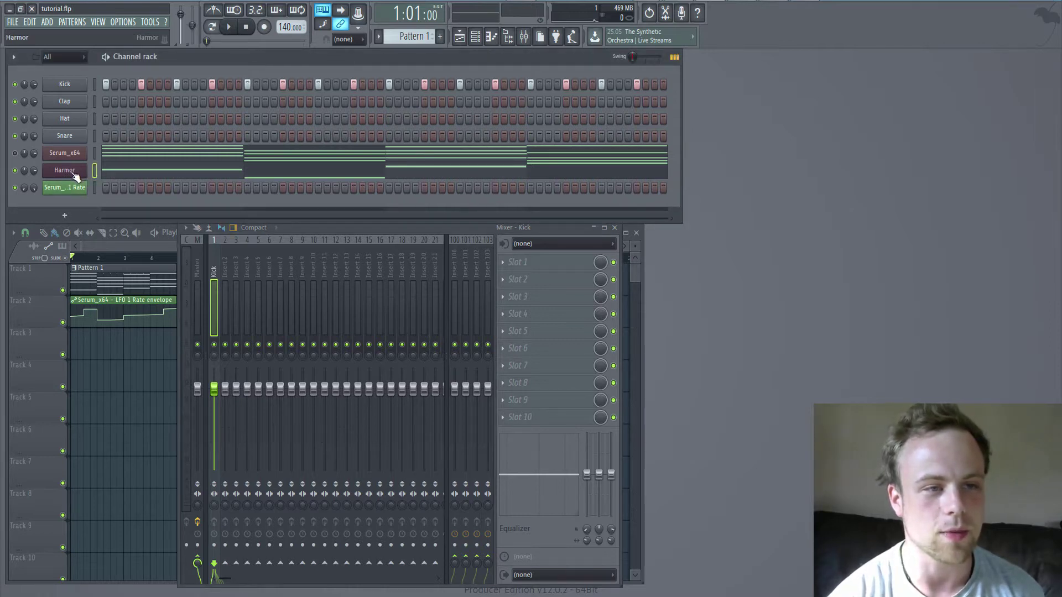
{"action": "right_click", "coordinate": [259, 264]}
{"action": "mouse_move", "coordinate": [314, 302]}
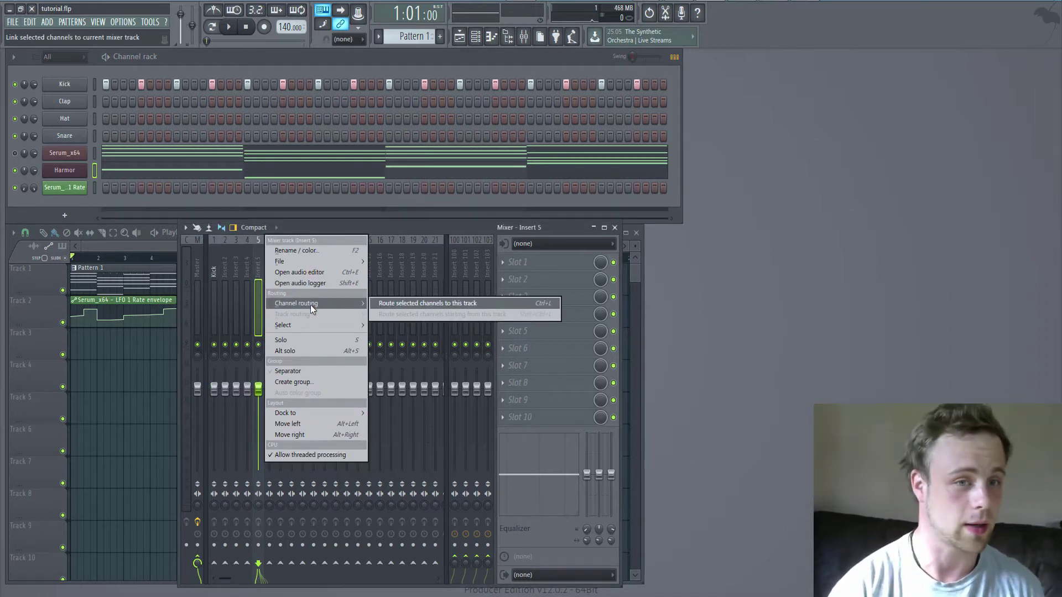
{"action": "left_click", "coordinate": [407, 304]}
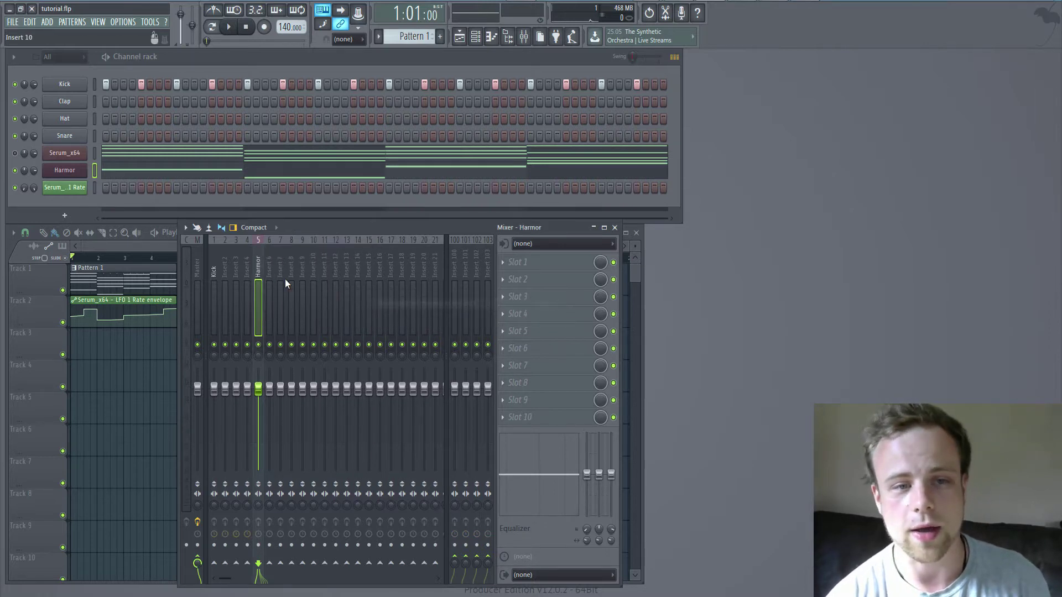
- Add a sidechain send from the Kick insert 1 to the Harmor insert 5
{"action": "left_click", "coordinate": [214, 282]}
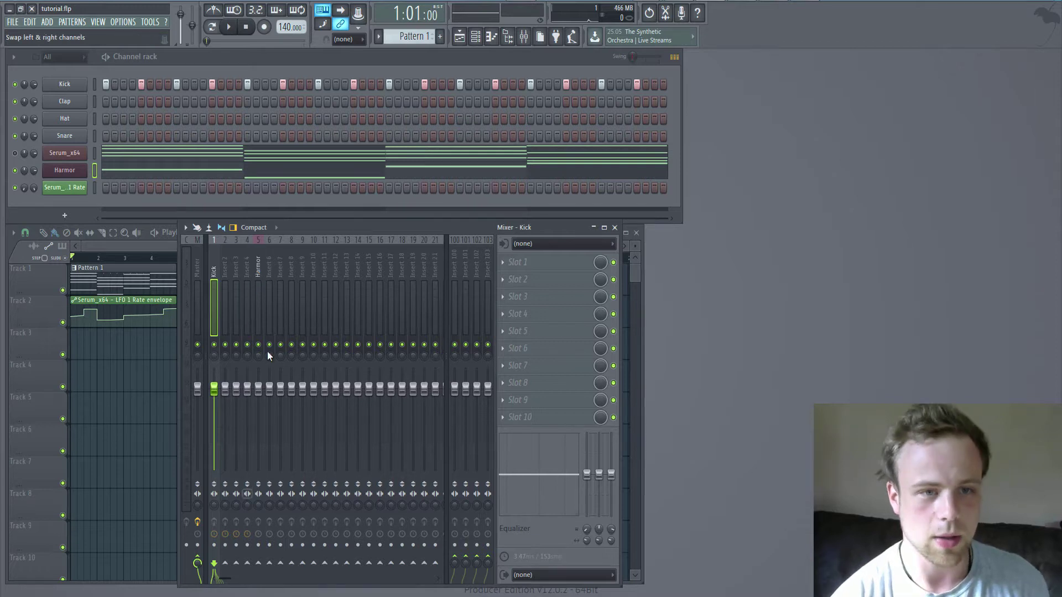
{"action": "right_click", "coordinate": [258, 563]}
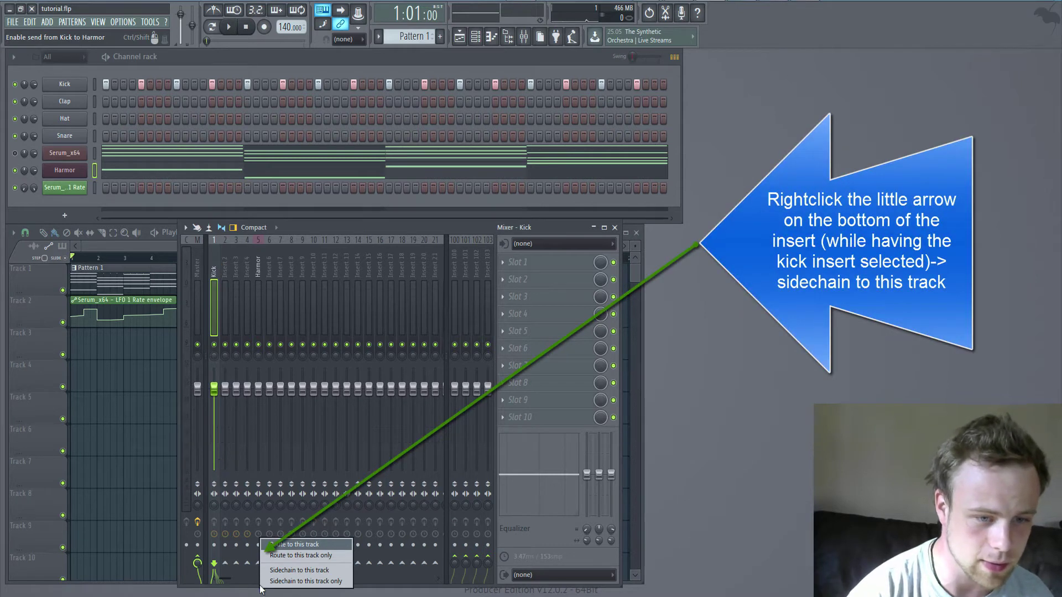
{"action": "left_click", "coordinate": [289, 572]}
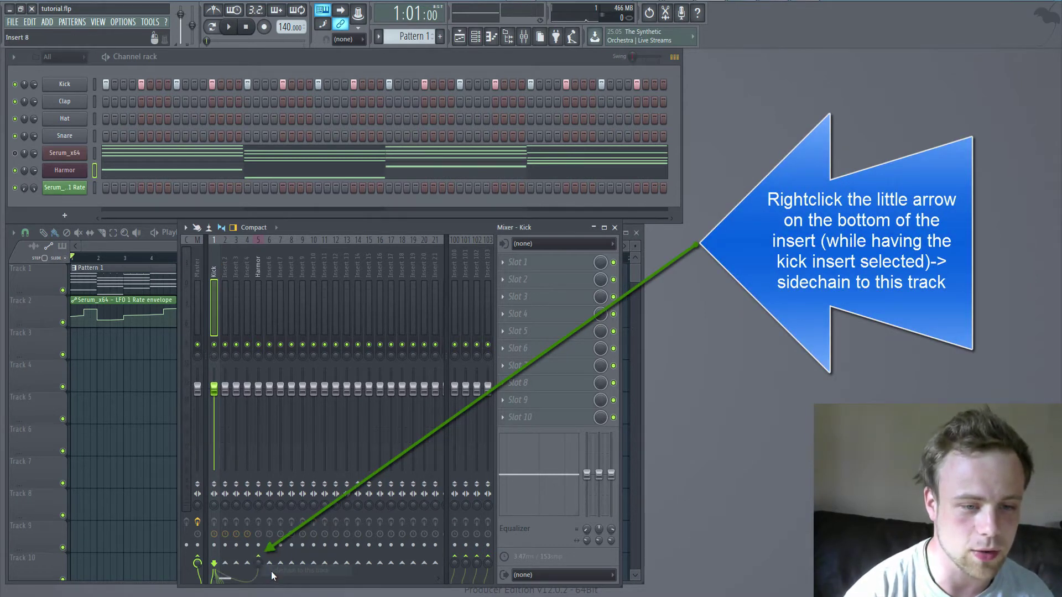
{"action": "left_click", "coordinate": [255, 267]}
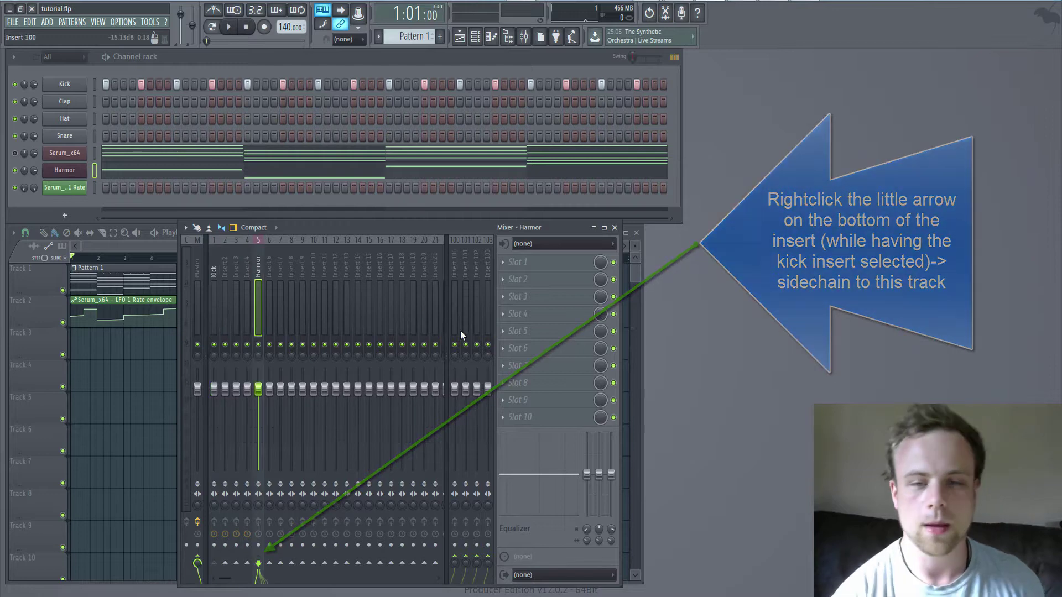
- Load Fruity Limiter into Harmor's slot 5, turn CEIL fully up and switch to COMP mode
{"action": "left_click", "coordinate": [516, 331]}
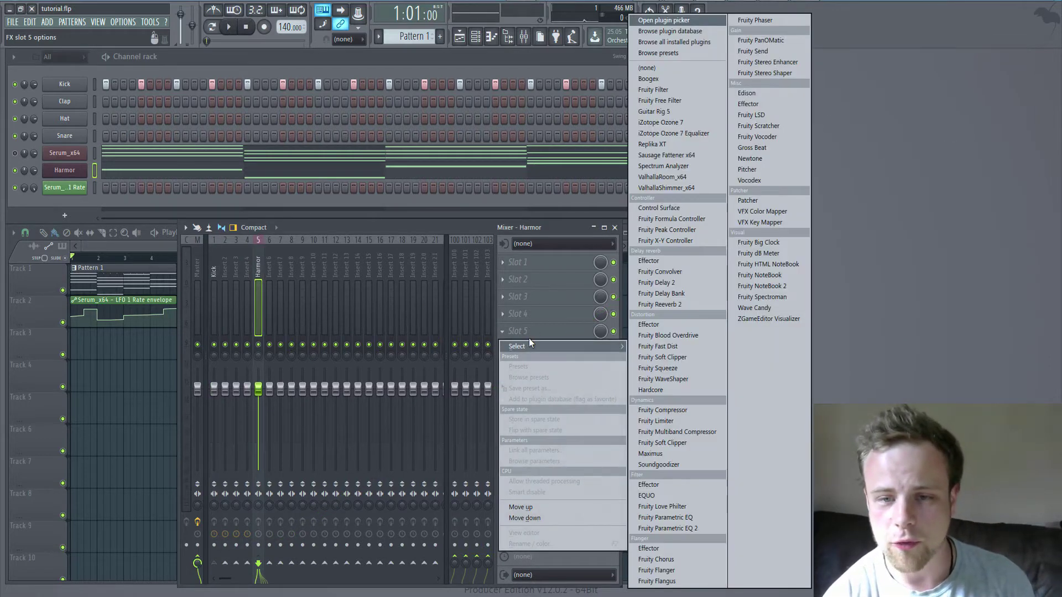
{"action": "left_click", "coordinate": [665, 421]}
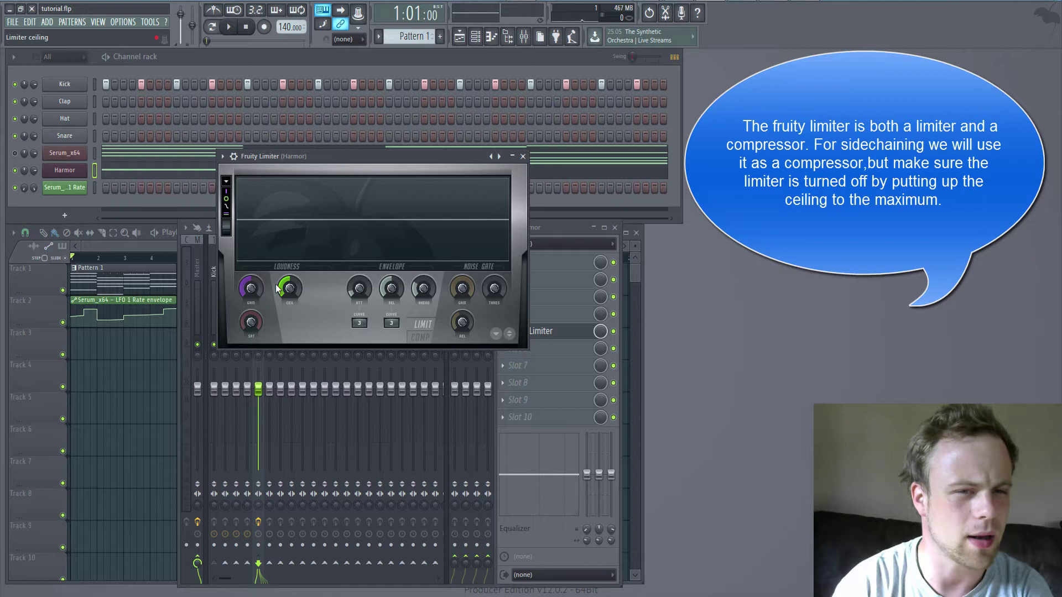
{"action": "left_click_drag", "start_coordinate": [283, 291], "coordinate": [296, 261]}
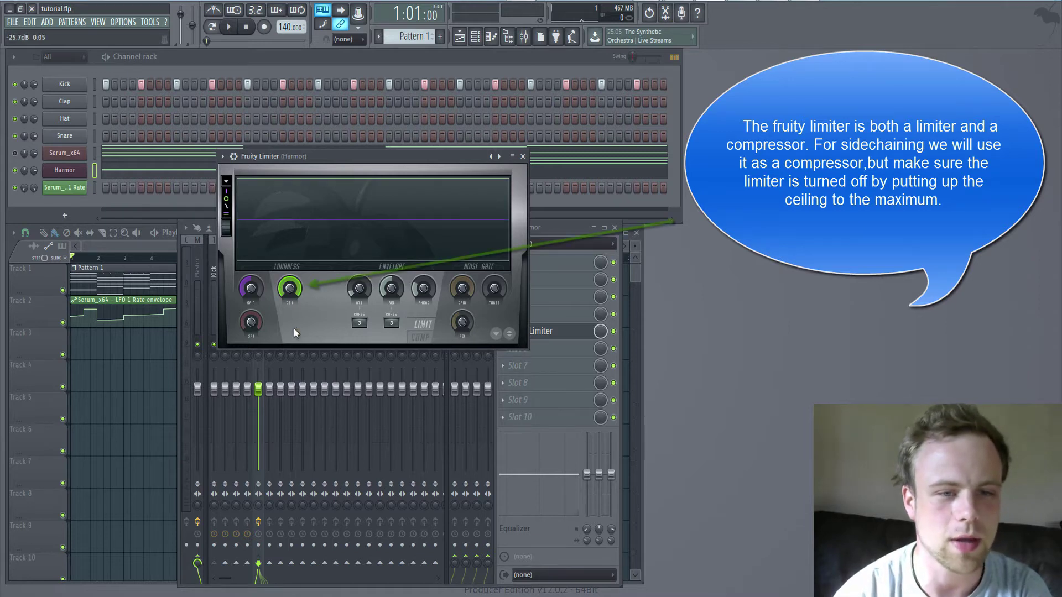
{"action": "left_click", "coordinate": [422, 288]}
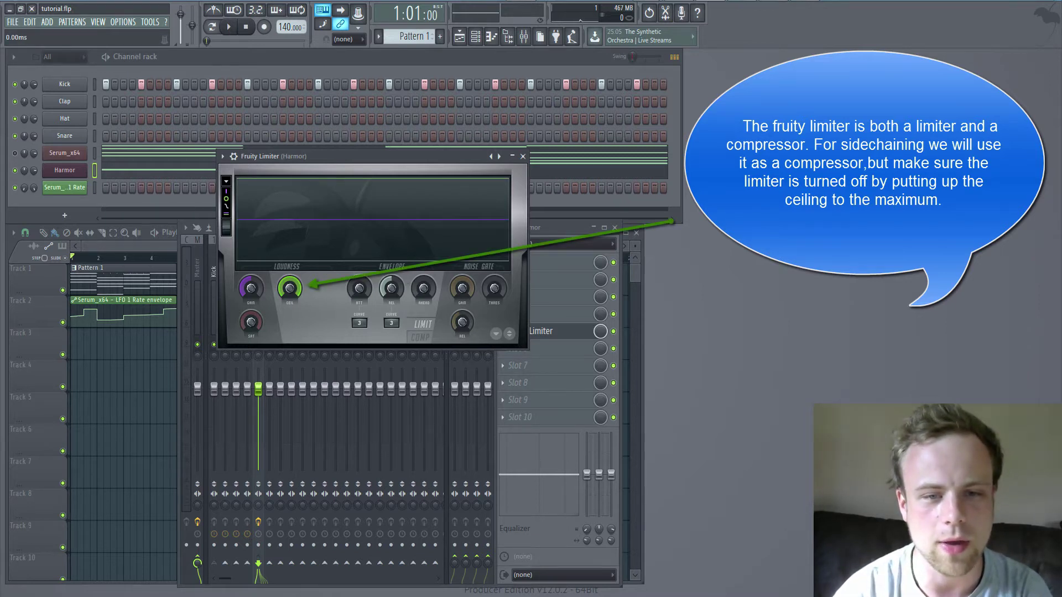
{"action": "left_click", "coordinate": [422, 339]}
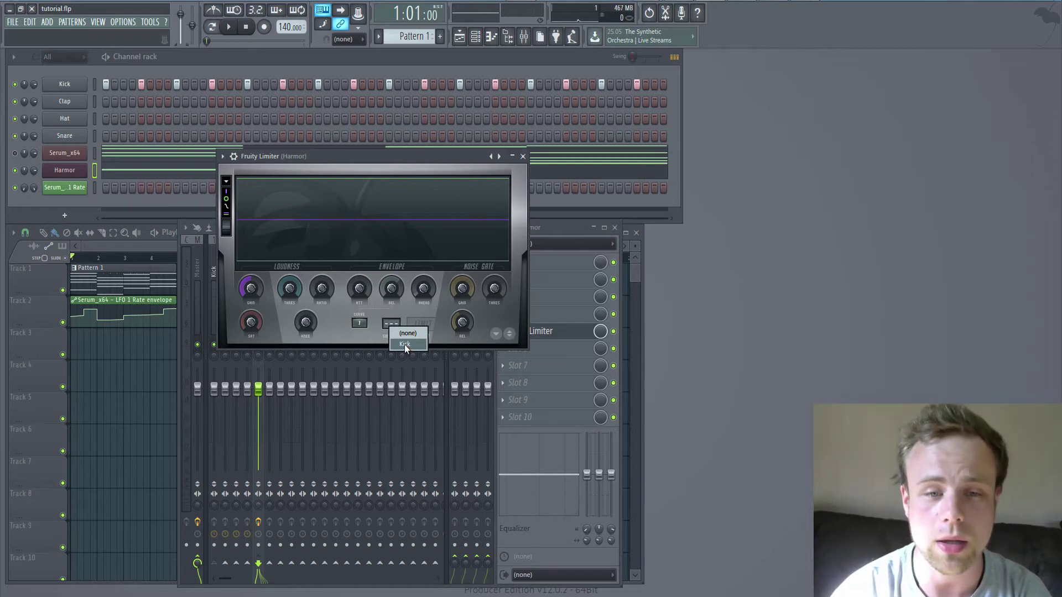
- Set the limiter's sidechain to Kick, lower THRES, raise RATIO, then fine-tune THRES during playback
{"action": "left_click", "coordinate": [404, 344]}
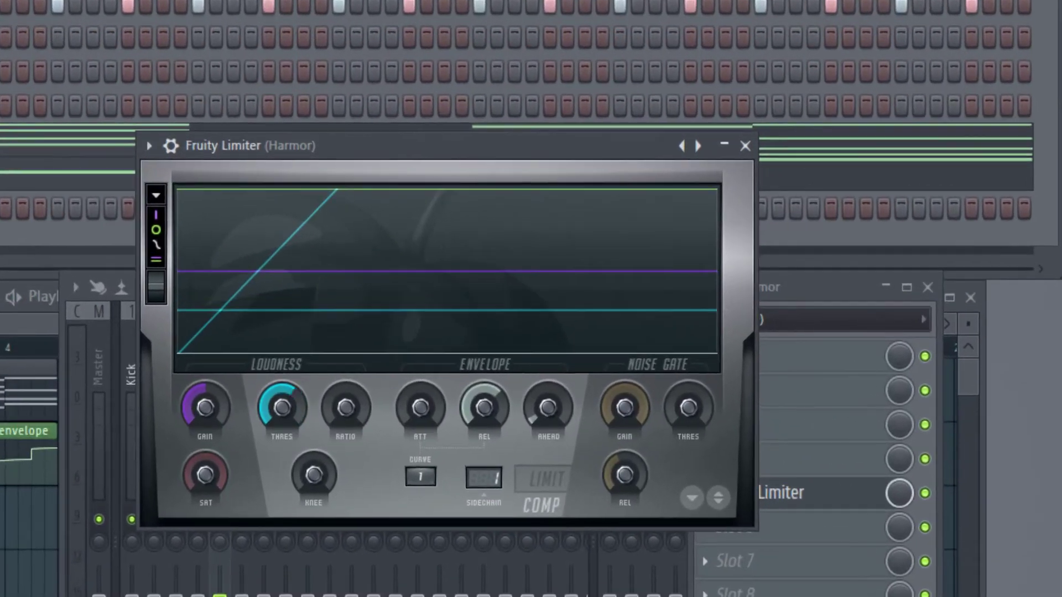
{"action": "left_click_drag", "start_coordinate": [277, 417], "coordinate": [277, 467]}
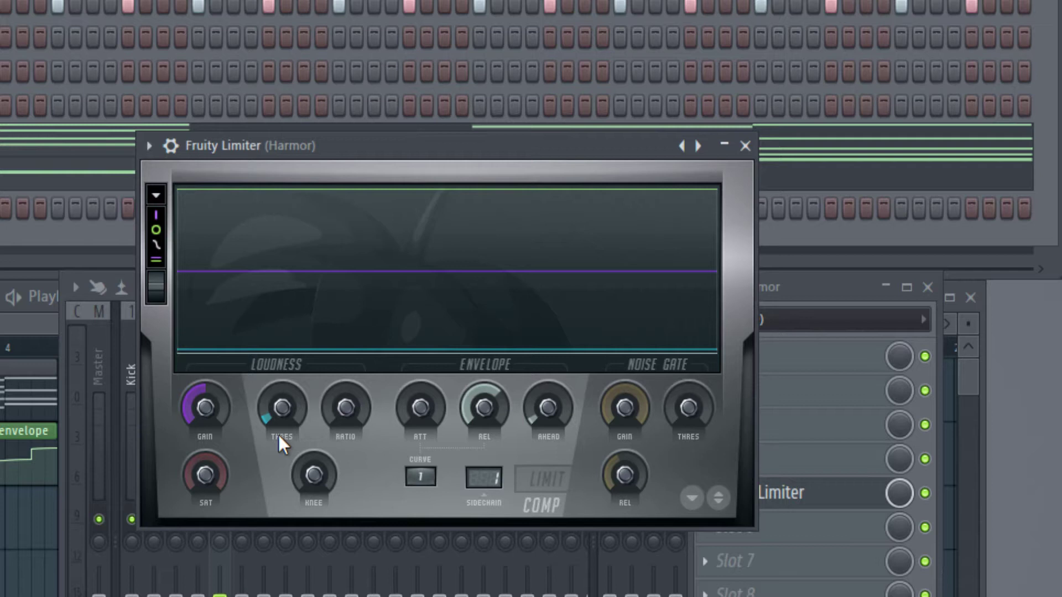
{"action": "left_click_drag", "start_coordinate": [343, 407], "coordinate": [342, 373]}
{"action": "key", "text": "space"}
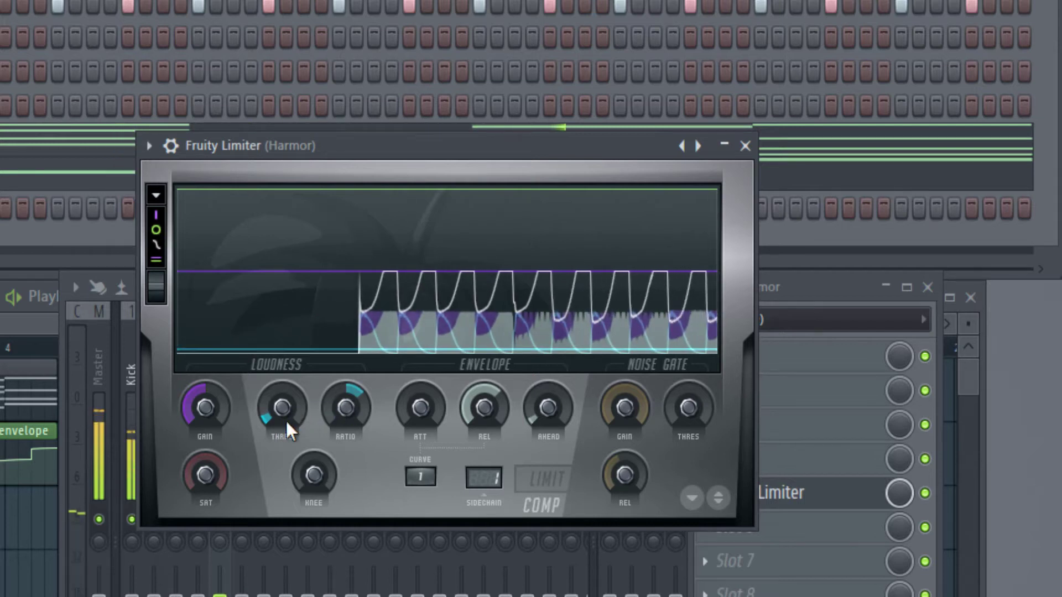
{"action": "left_click_drag", "start_coordinate": [286, 421], "coordinate": [286, 442]}
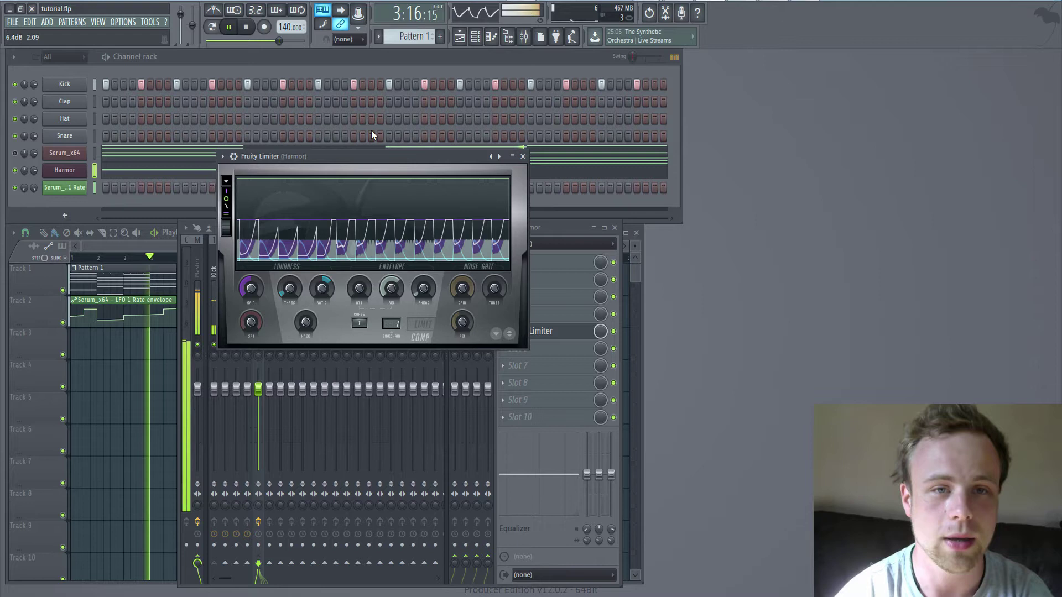
- Add eight more Kick hits along the pattern's step row
{"action": "left_click", "coordinate": [406, 84]}
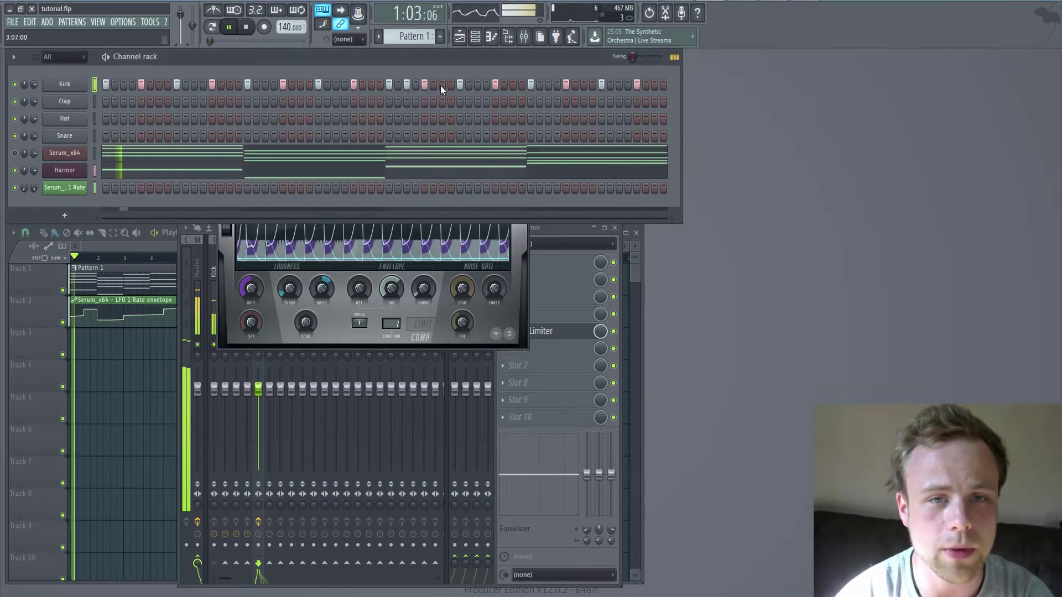
{"action": "left_click", "coordinate": [442, 84]}
{"action": "left_click", "coordinate": [477, 84]}
{"action": "left_click", "coordinate": [513, 84]}
{"action": "left_click", "coordinate": [548, 84]}
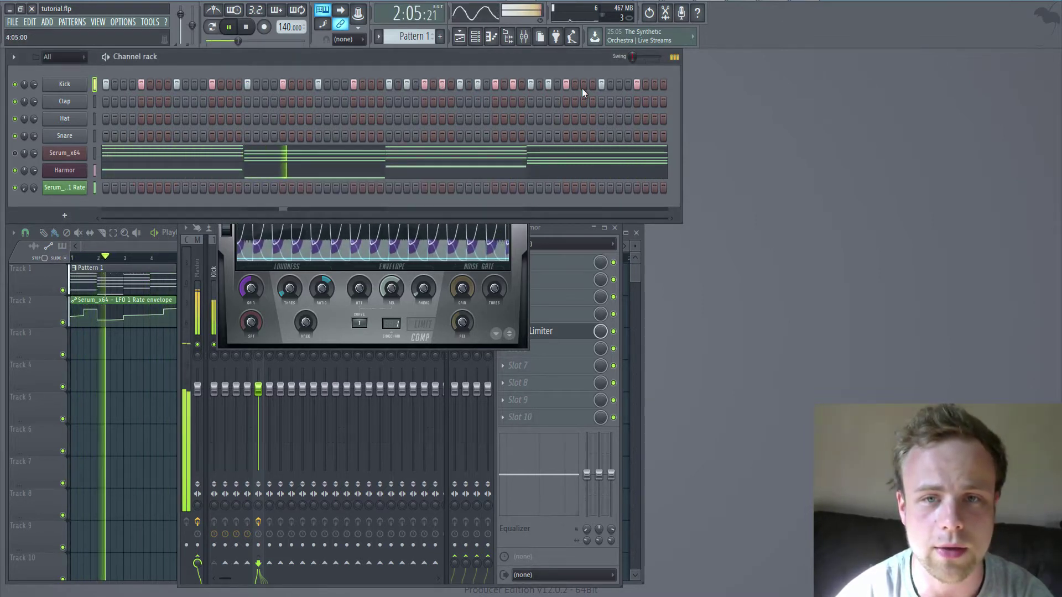
{"action": "left_click", "coordinate": [583, 84]}
{"action": "left_click", "coordinate": [619, 84]}
{"action": "left_click", "coordinate": [654, 84]}
- Pause and resume the limiter's gain display, then raise the AHEAD lookahead knob
{"action": "left_click", "coordinate": [432, 240]}
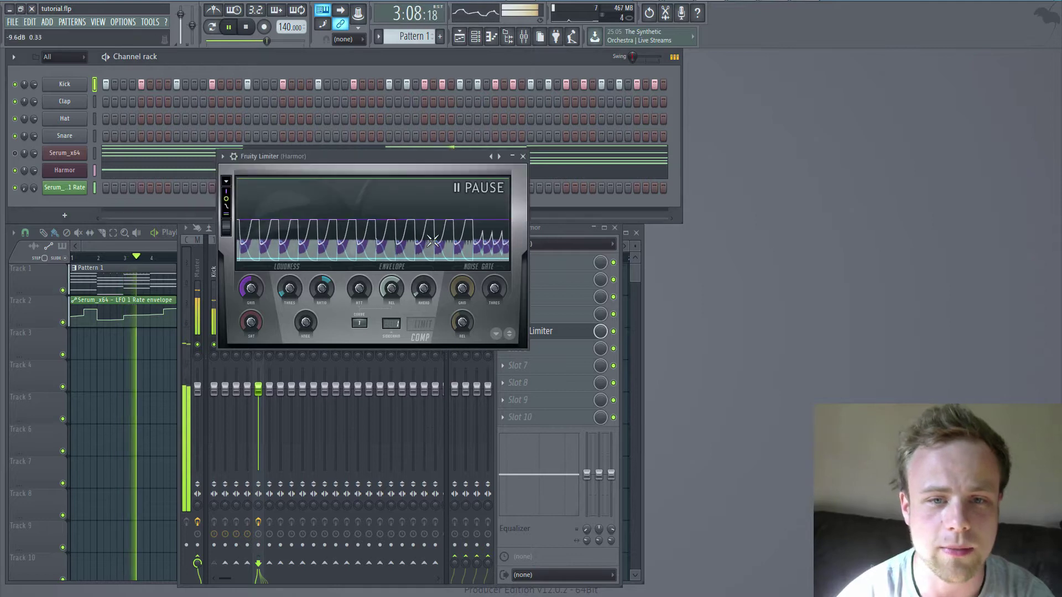
{"action": "left_click", "coordinate": [432, 240]}
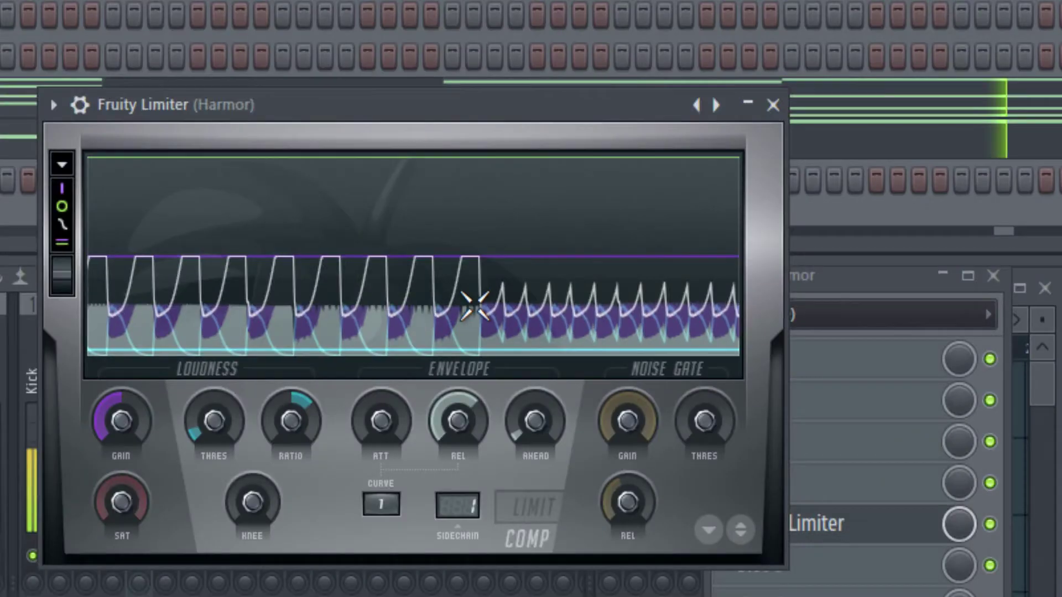
{"action": "left_click", "coordinate": [409, 262]}
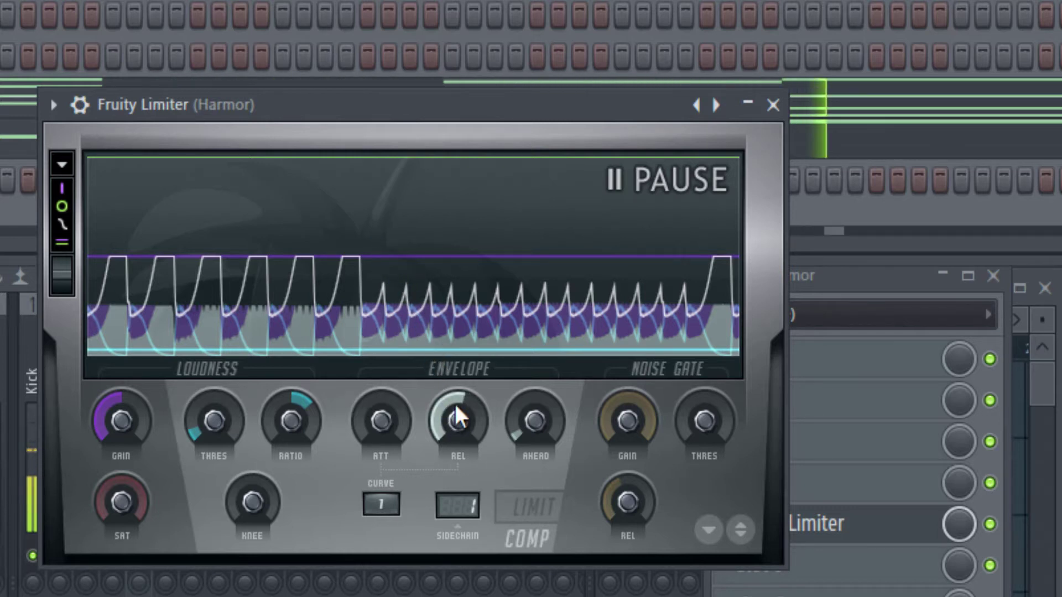
{"action": "left_click", "coordinate": [473, 308]}
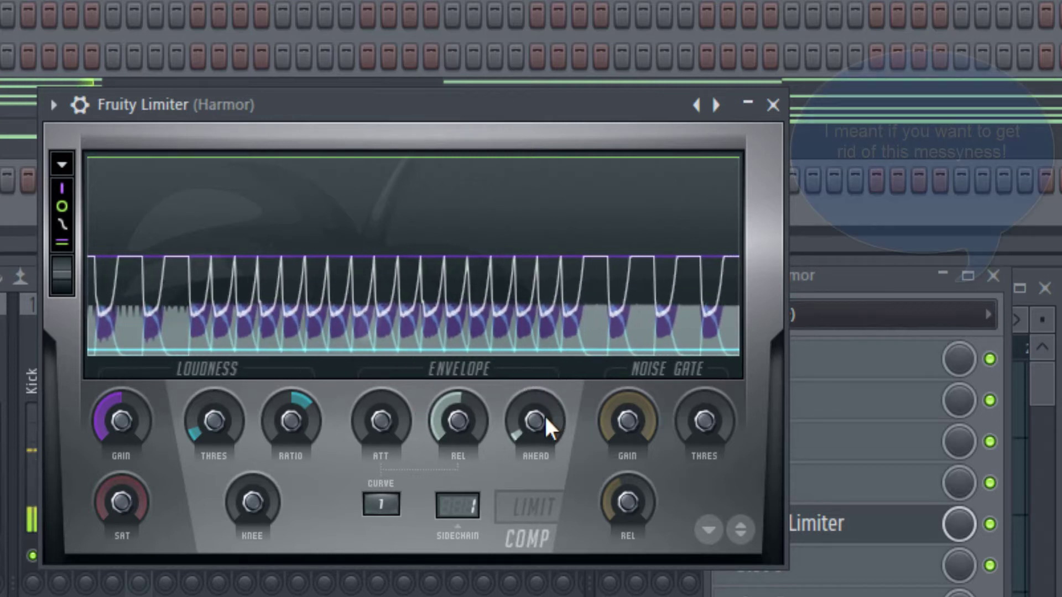
{"action": "scroll", "coordinate": [547, 428], "scroll_direction": "up", "scroll_amount": 2}
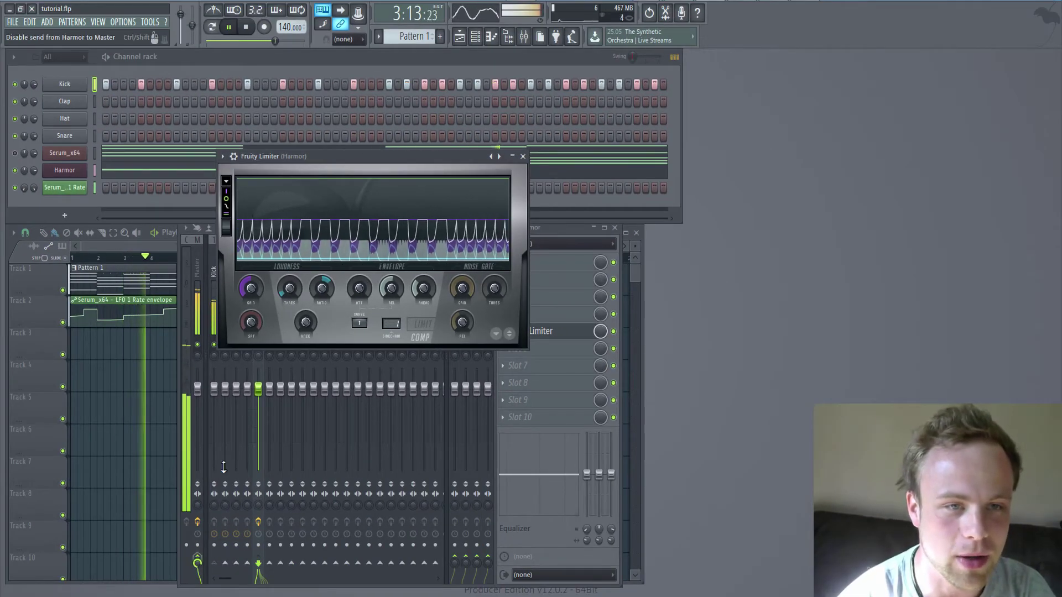
- Stop playback and delete the stray LFO envelope clip on Track 10
{"action": "key", "text": "space"}
{"action": "left_click", "coordinate": [178, 562]}
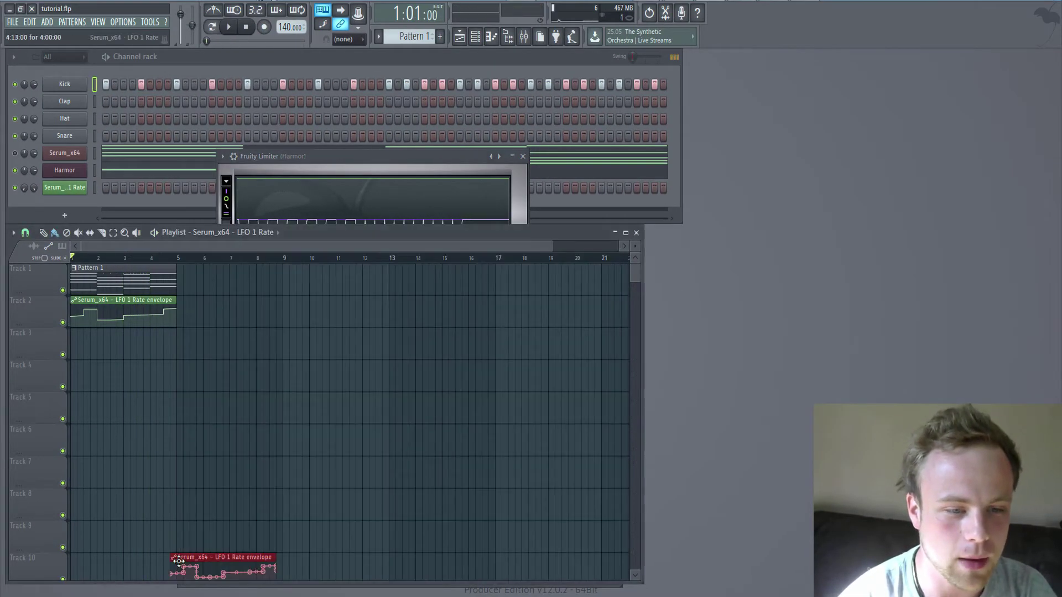
{"action": "right_click", "coordinate": [178, 561]}
- Create an automation clip for the Kick insert's send to Master
{"action": "left_click", "coordinate": [523, 36]}
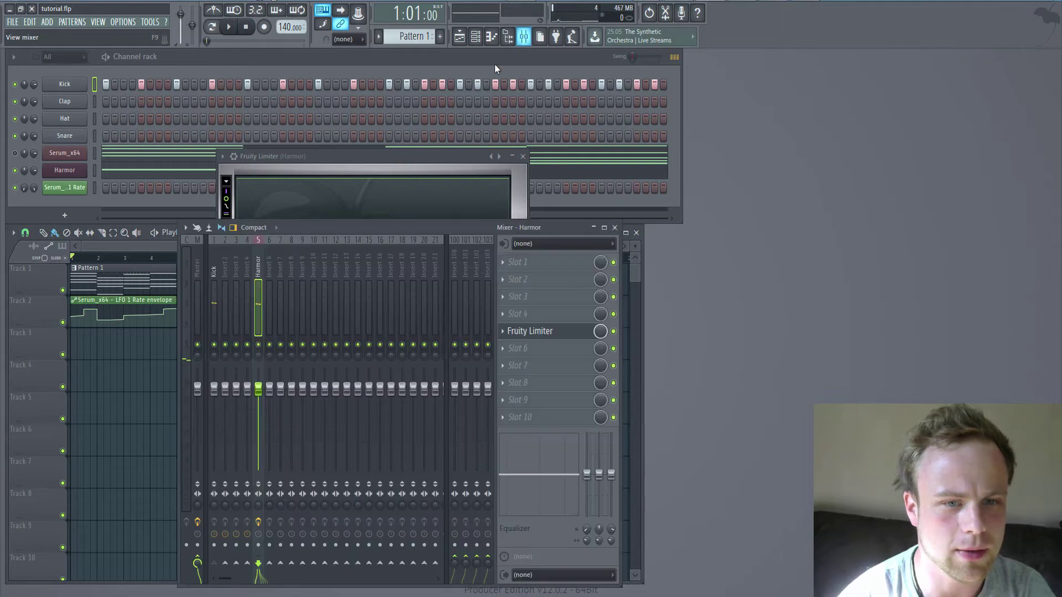
{"action": "left_click", "coordinate": [216, 279]}
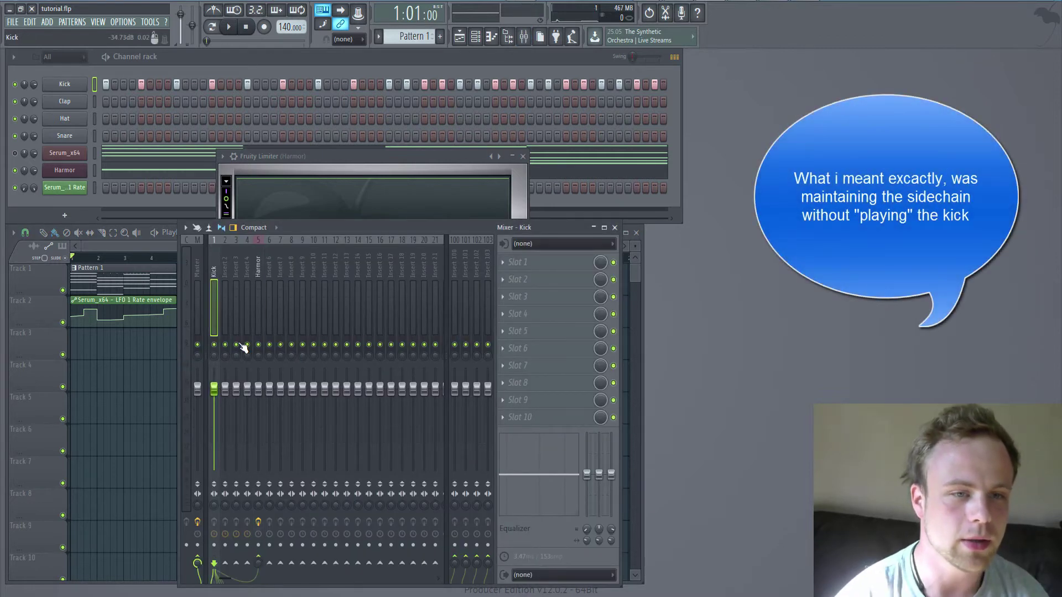
{"action": "right_click", "coordinate": [196, 564]}
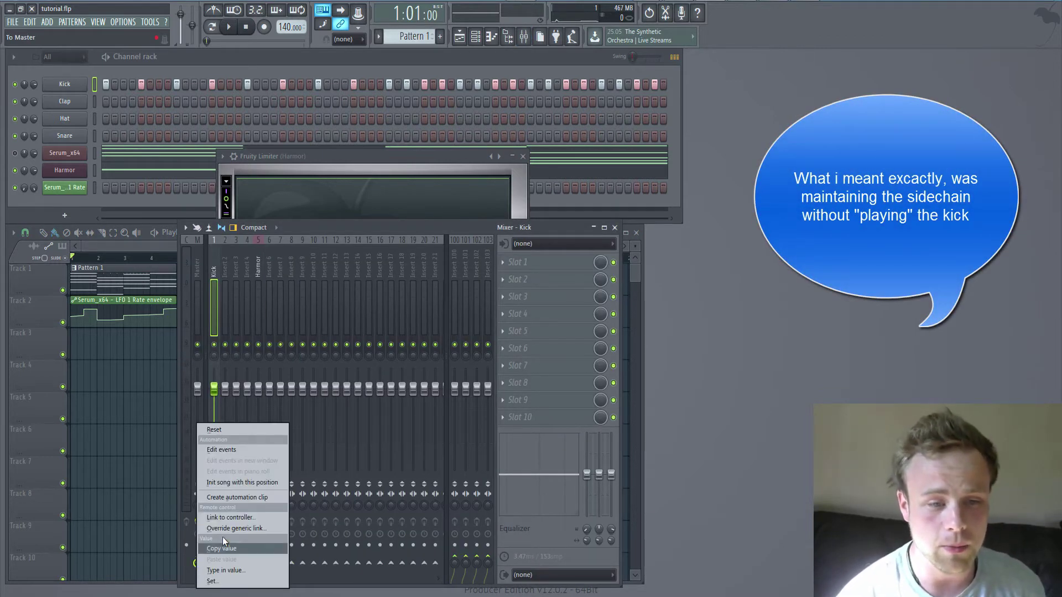
{"action": "left_click", "coordinate": [231, 500]}
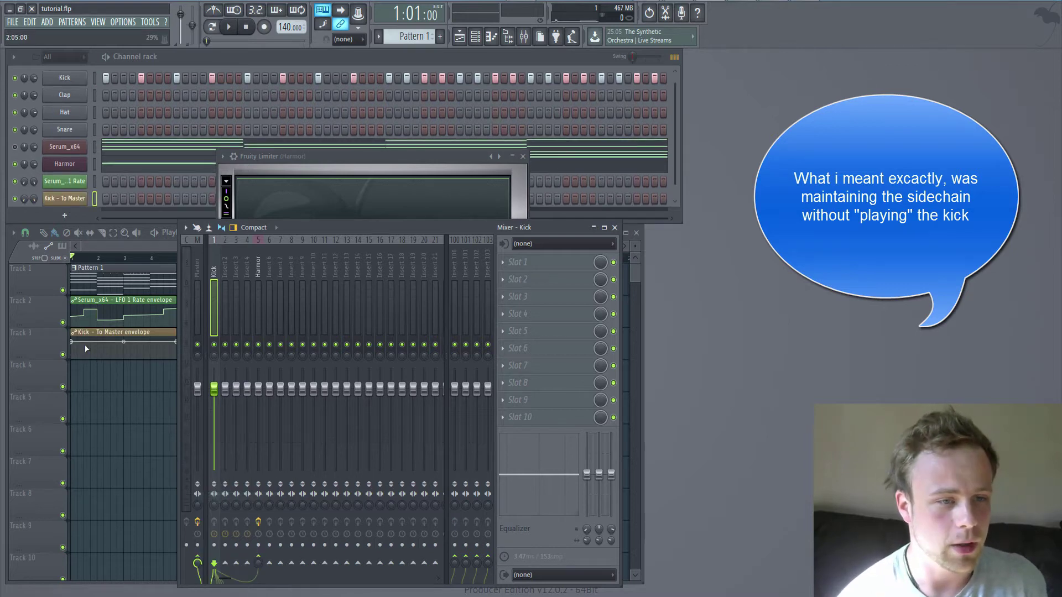
- Pull the envelope's first two points down to 0% so the send starts silent
{"action": "left_click", "coordinate": [86, 353]}
{"action": "left_click_drag", "start_coordinate": [73, 344], "coordinate": [94, 362]}
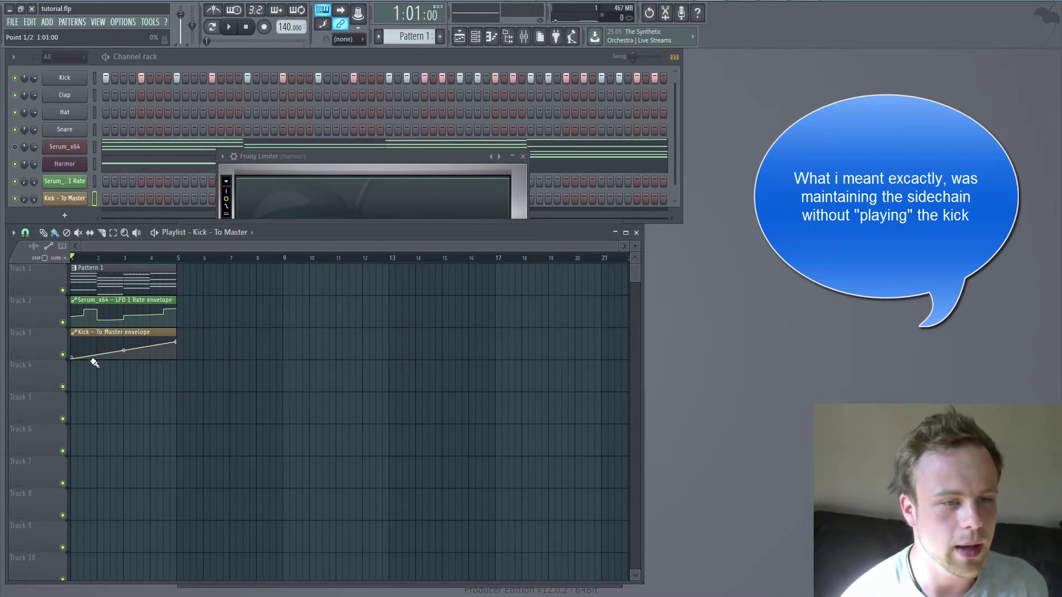
{"action": "right_click", "coordinate": [124, 358]}
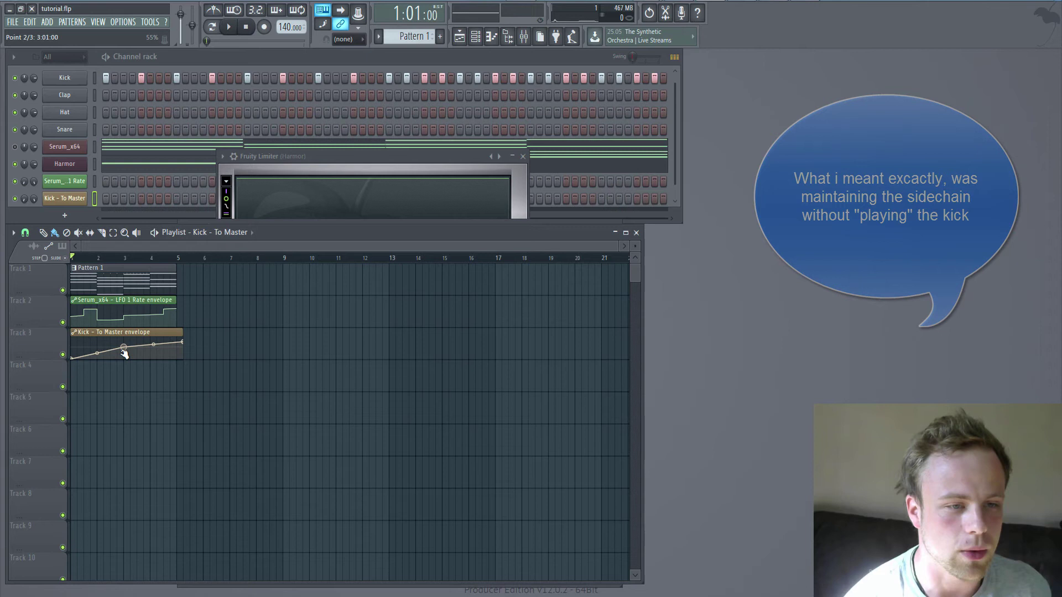
{"action": "mouse_move", "coordinate": [119, 347]}
{"action": "left_mouse_down"}
{"action": "mouse_move", "coordinate": [118, 359]}
{"action": "mouse_move", "coordinate": [128, 342]}
{"action": "mouse_move", "coordinate": [124, 362]}
{"action": "mouse_move", "coordinate": [125, 345]}
{"action": "left_mouse_up"}
- Play the automated kick, then bring the tutorial2 mixer in front of the limiter window
{"action": "key", "text": "space"}
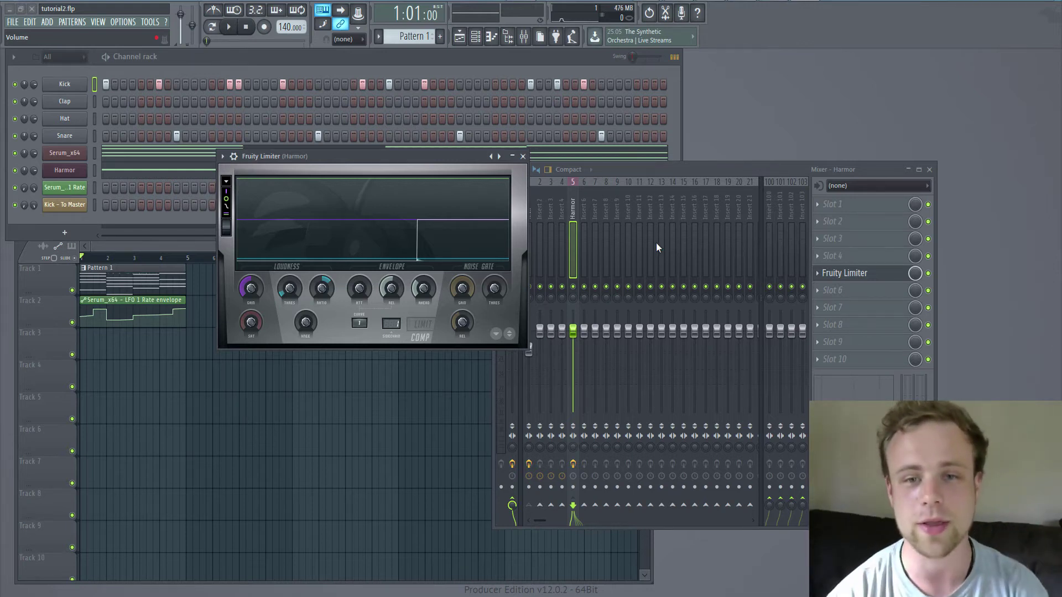
{"action": "left_click", "coordinate": [622, 171]}
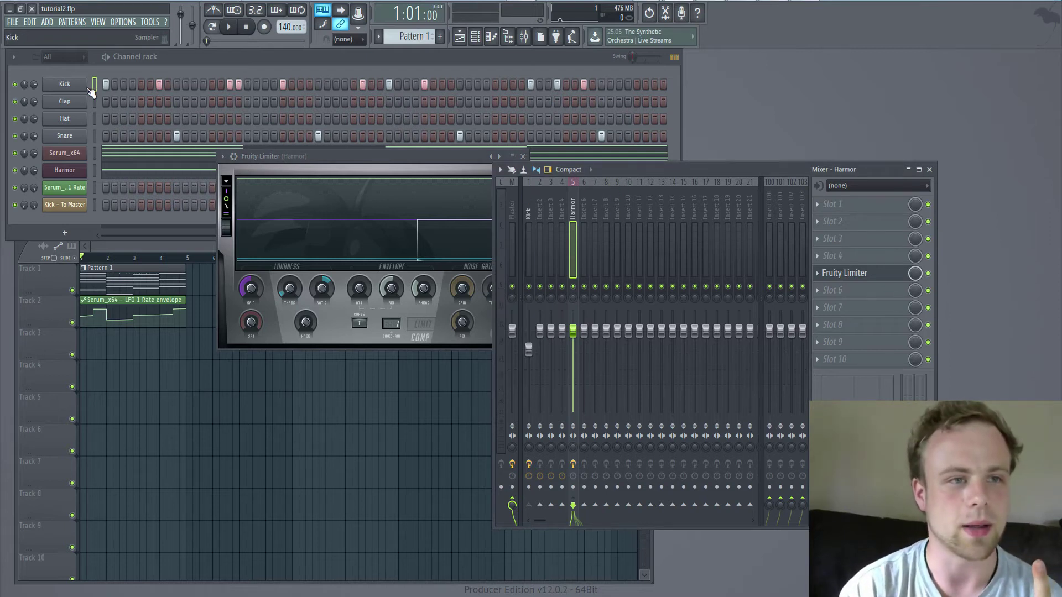
- Name mixer insert 8 CHAIN and insert 9 TRIGGER
{"action": "right_click", "coordinate": [608, 210]}
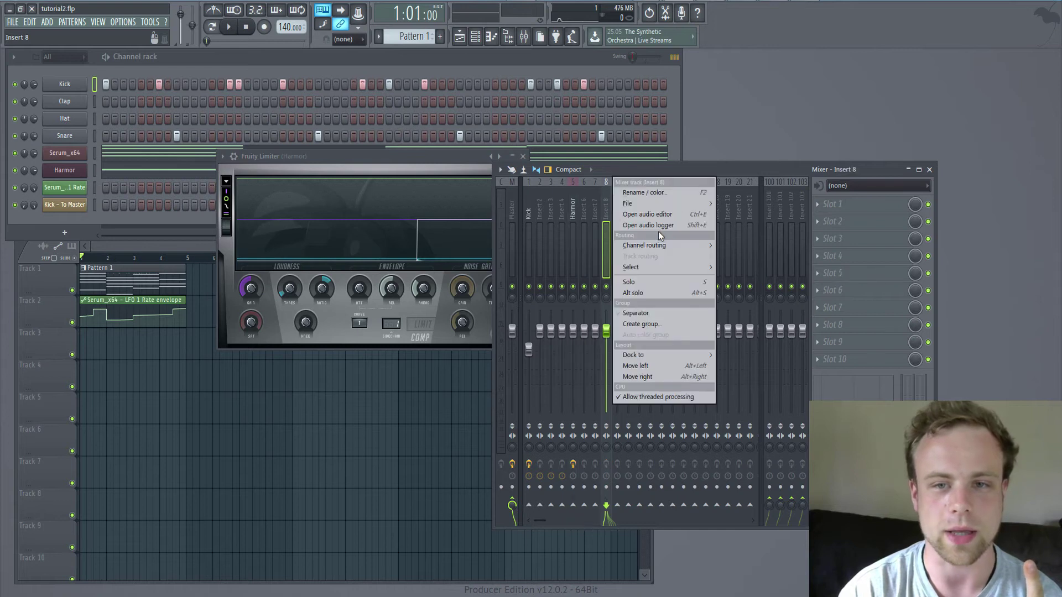
{"action": "left_click", "coordinate": [641, 191]}
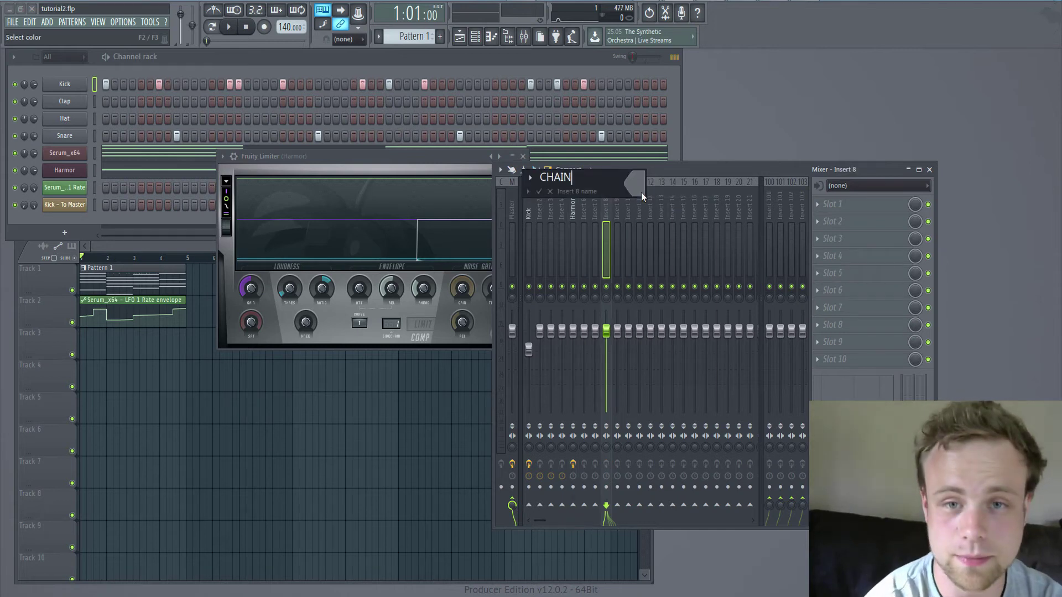
{"action": "key", "text": "Return"}
{"action": "right_click", "coordinate": [616, 182]}
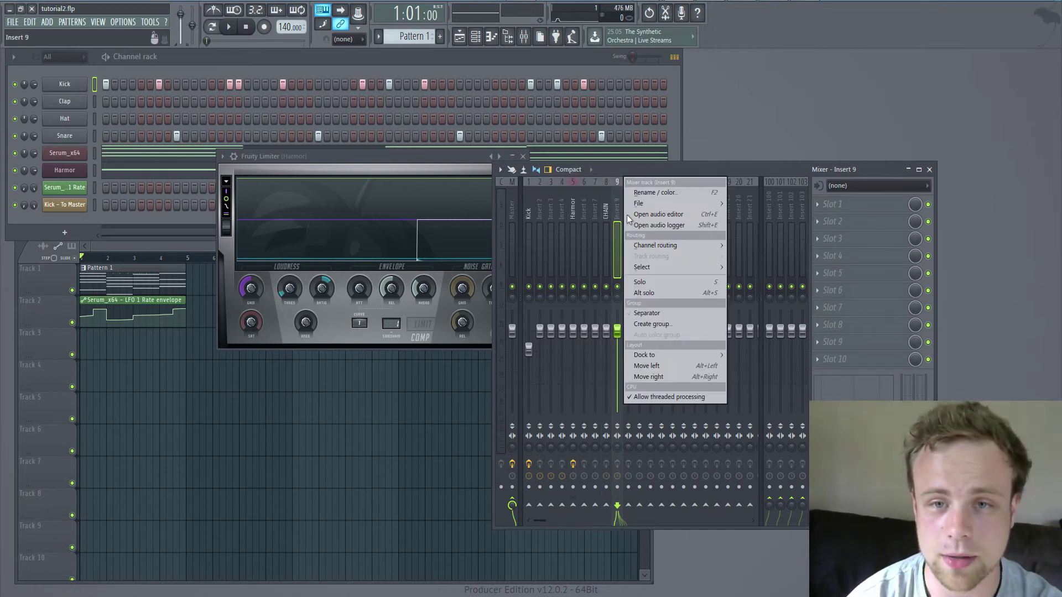
{"action": "left_click", "coordinate": [648, 191]}
{"action": "type", "text": "TRIGG"}
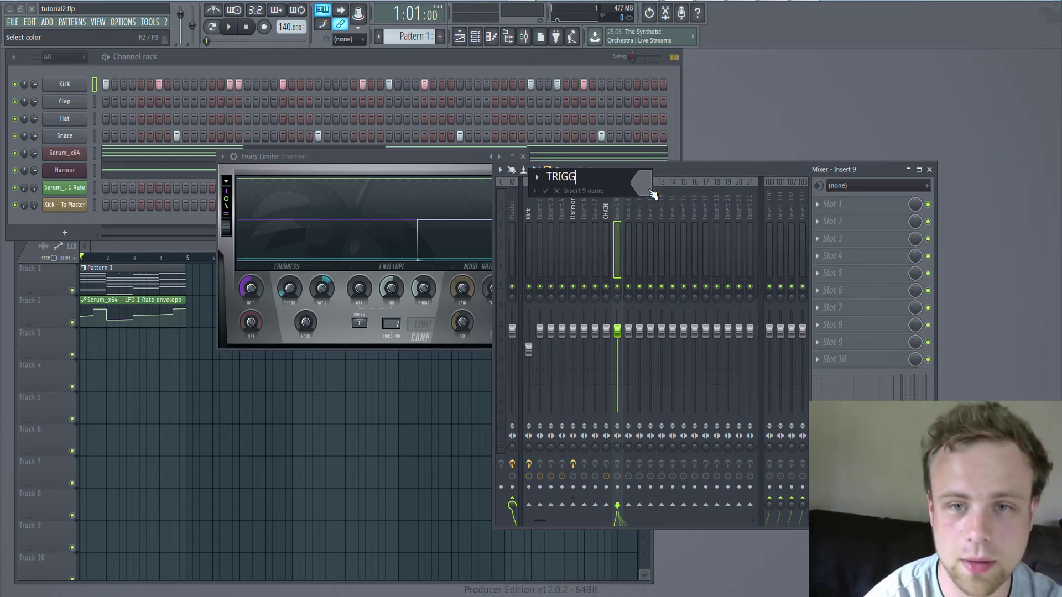
{"action": "type", "text": "ER"}
{"action": "key", "text": "Return"}
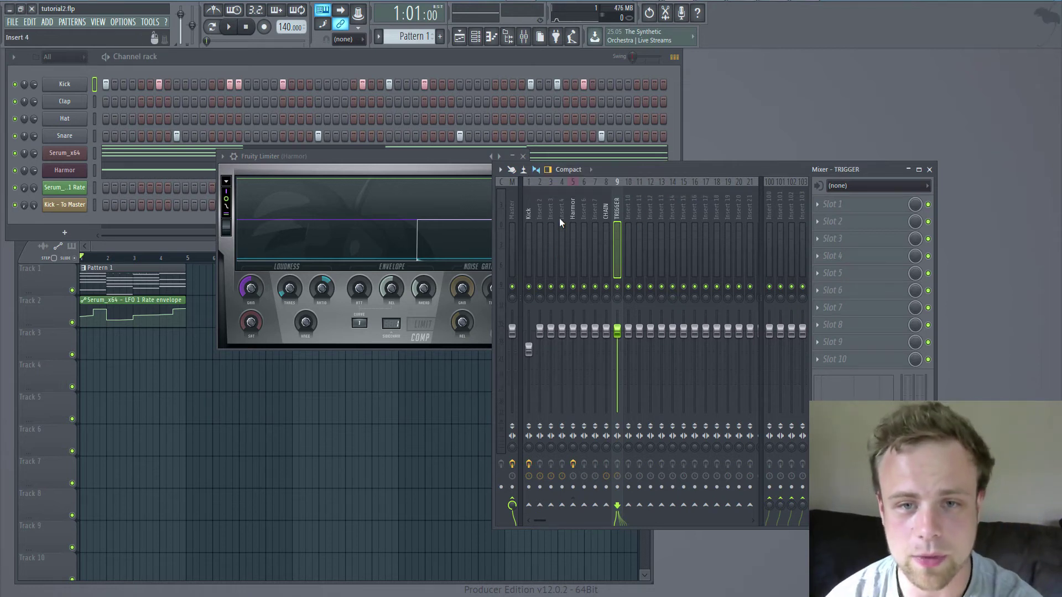
- Route the Snare channel to mixer insert 4
{"action": "left_click", "coordinate": [96, 138]}
{"action": "left_click_drag", "start_coordinate": [705, 174], "coordinate": [698, 208]}
{"action": "right_click", "coordinate": [555, 243]}
{"action": "mouse_move", "coordinate": [606, 281]}
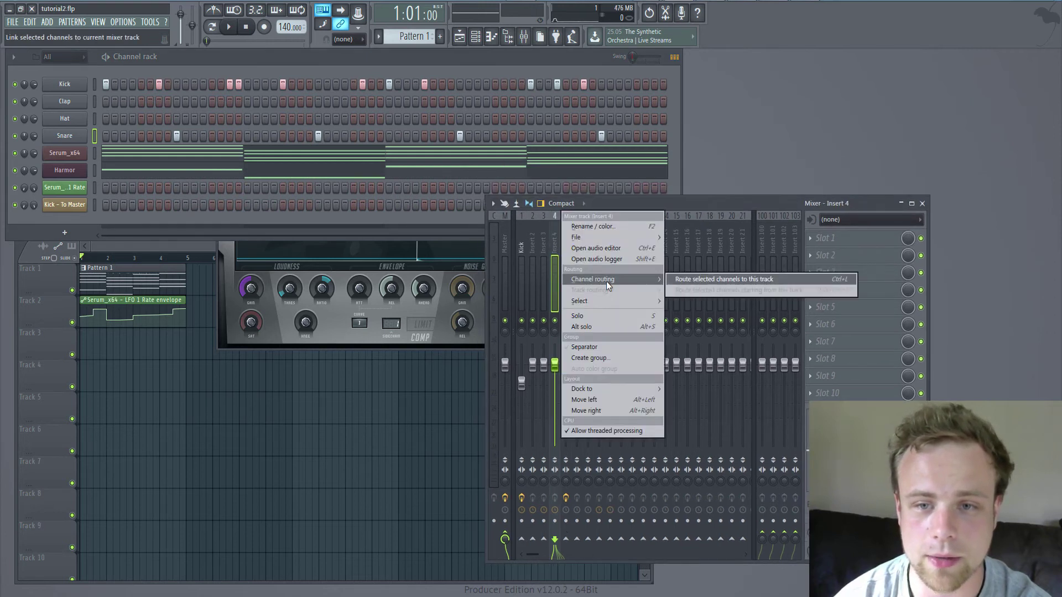
{"action": "left_click", "coordinate": [727, 281]}
- Sidechain both the Kick and Snare inserts into the TRIGGER bus
{"action": "left_click", "coordinate": [526, 252]}
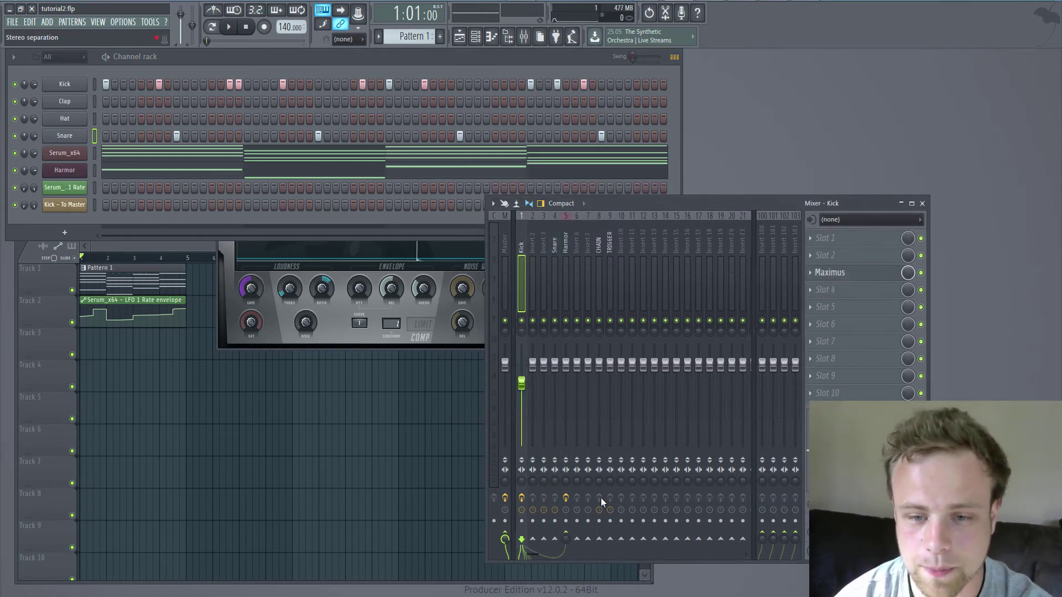
{"action": "right_click", "coordinate": [613, 541]}
{"action": "left_click", "coordinate": [630, 555]}
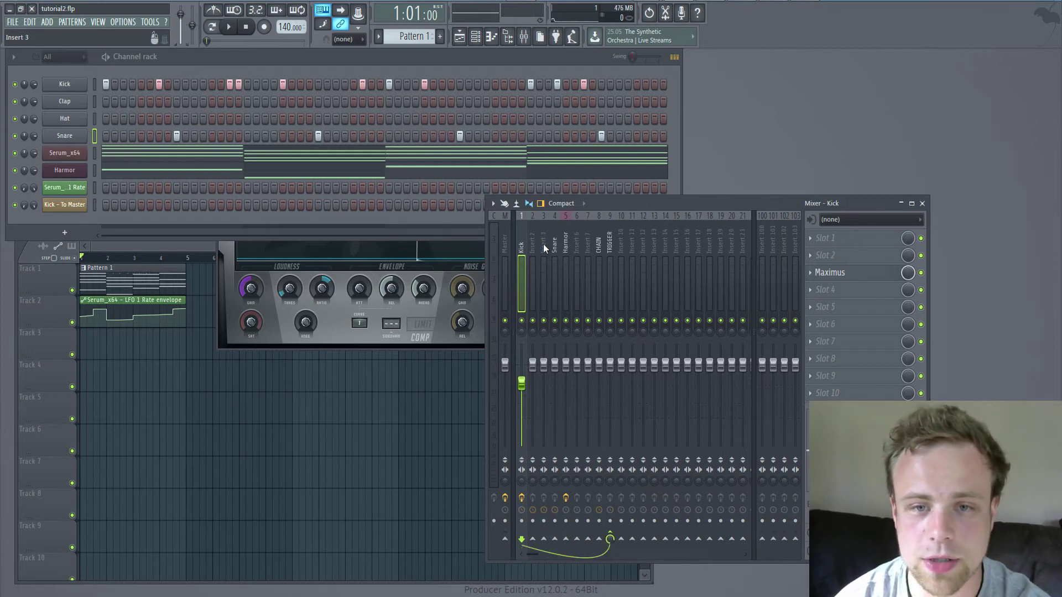
{"action": "left_click", "coordinate": [554, 252]}
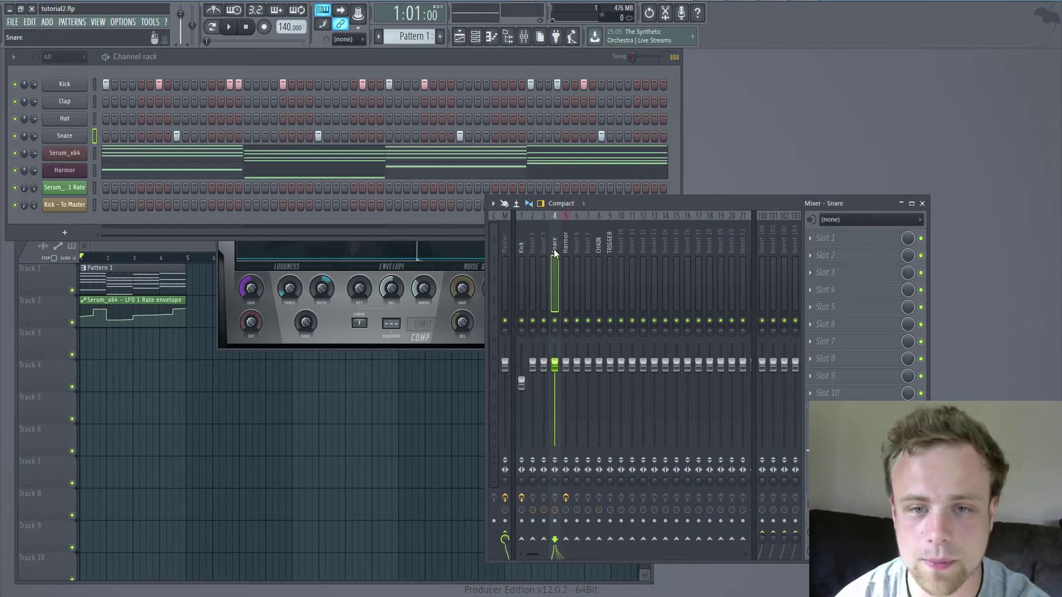
{"action": "right_click", "coordinate": [612, 541]}
{"action": "left_click", "coordinate": [630, 555]}
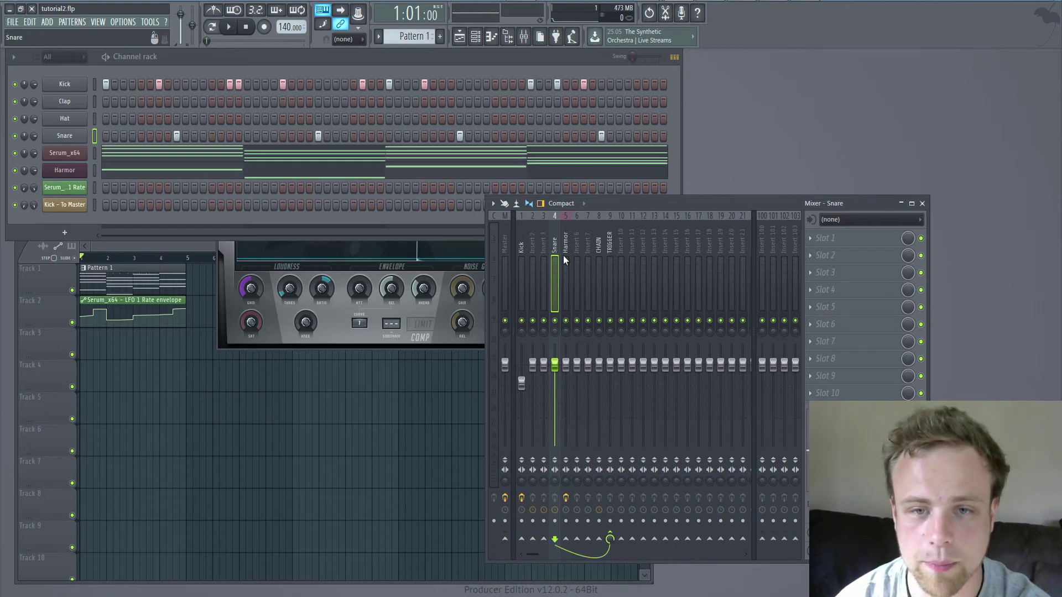
- Send the Harmor insert into the CHAIN bus
{"action": "left_click", "coordinate": [564, 259]}
{"action": "right_click", "coordinate": [601, 540]}
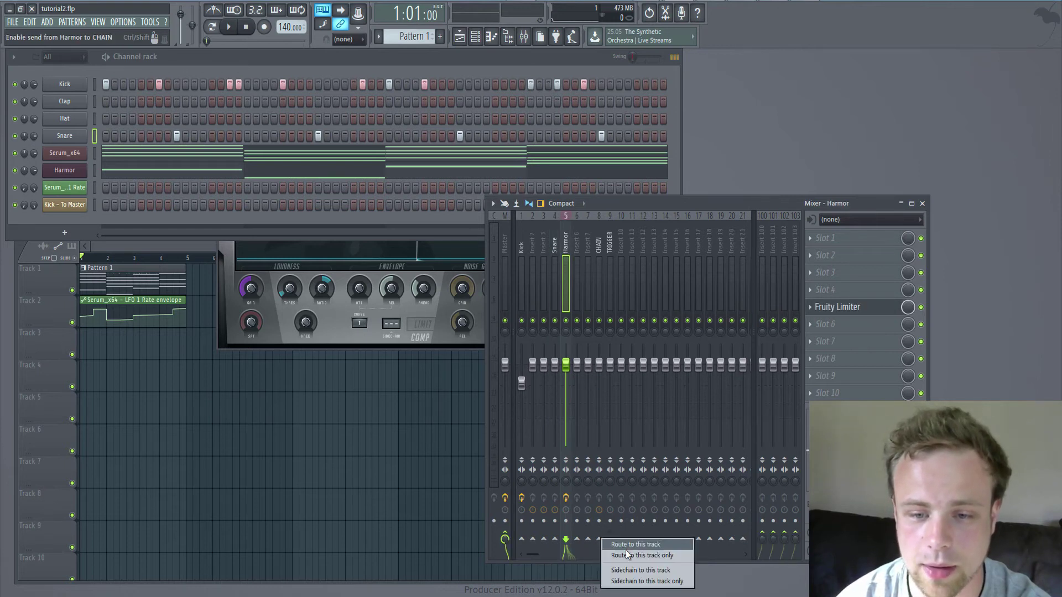
{"action": "left_click", "coordinate": [627, 551]}
- Route Serum_x64 to insert 6, feeding only into the CHAIN bus
{"action": "left_click", "coordinate": [92, 159]}
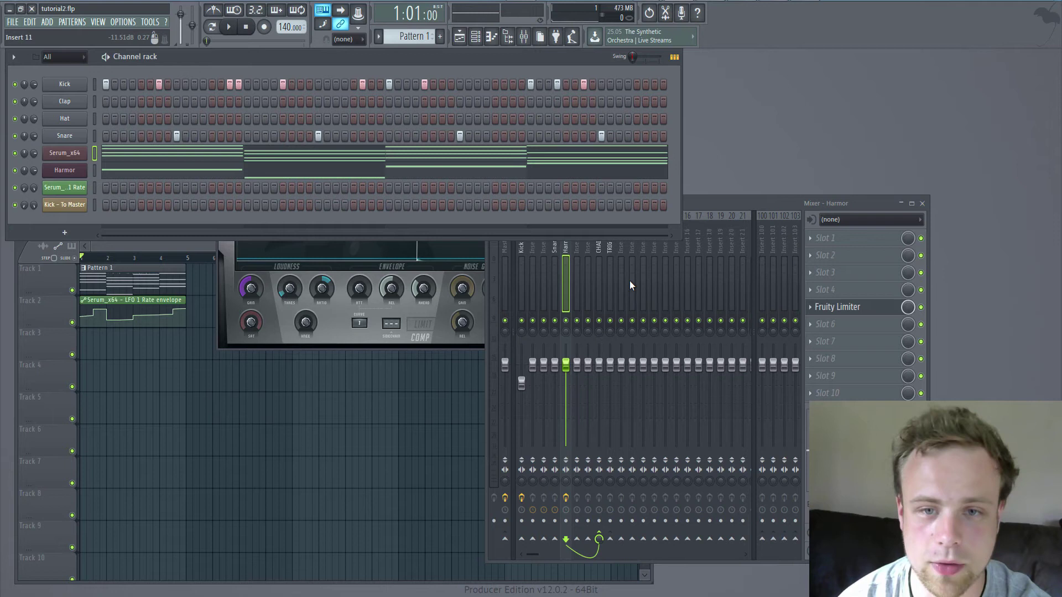
{"action": "right_click", "coordinate": [576, 249]}
{"action": "mouse_move", "coordinate": [621, 280]}
{"action": "left_click", "coordinate": [715, 281]}
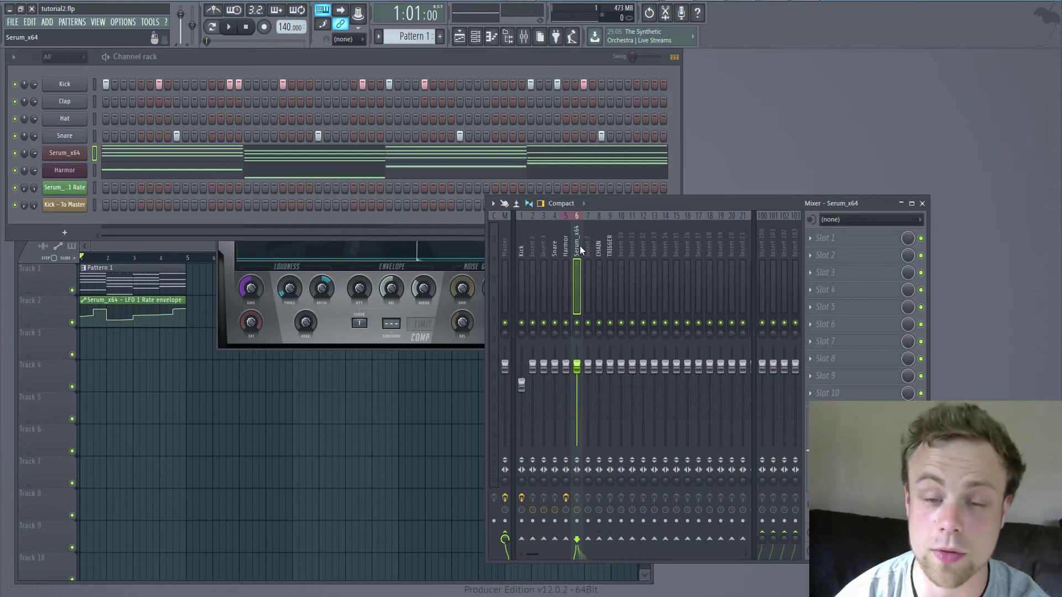
{"action": "right_click", "coordinate": [599, 543]}
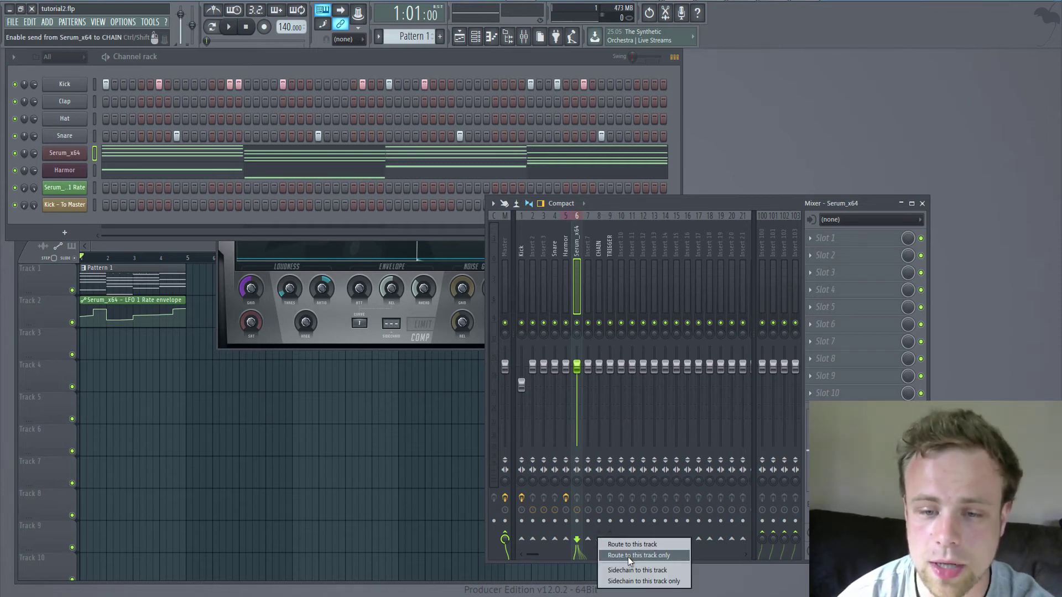
{"action": "left_click", "coordinate": [628, 556]}
{"action": "left_click", "coordinate": [599, 252]}
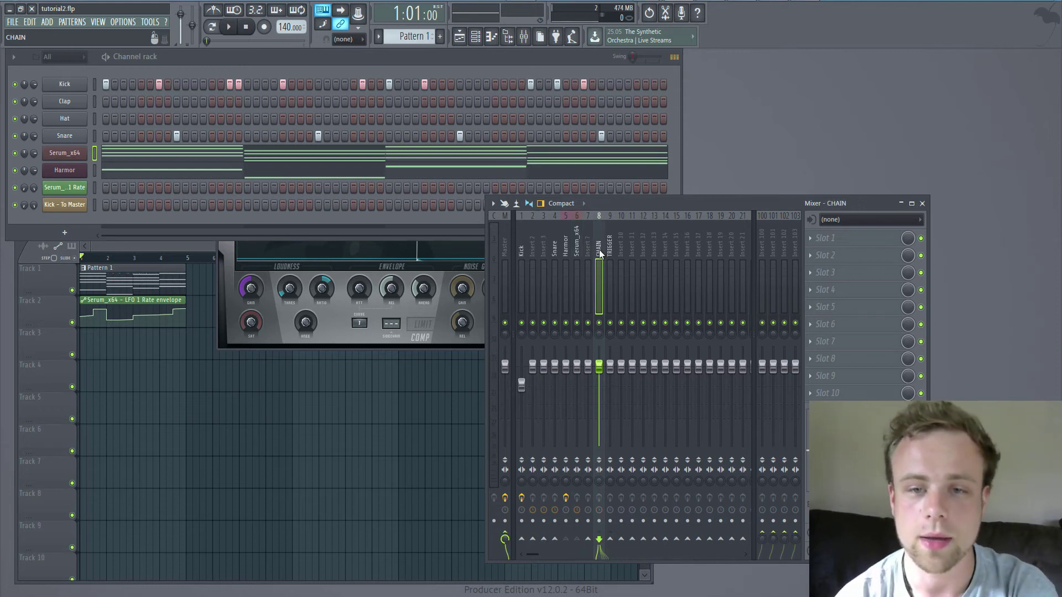
{"action": "left_click", "coordinate": [610, 252]}
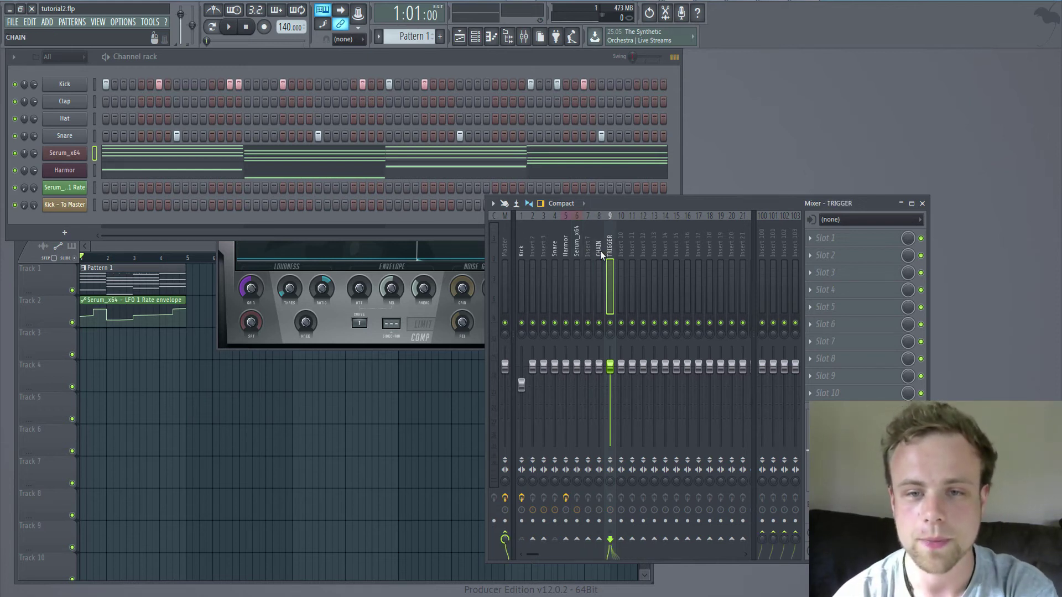
- Add a sidechain send from the TRIGGER bus into CHAIN
{"action": "right_click", "coordinate": [599, 540]}
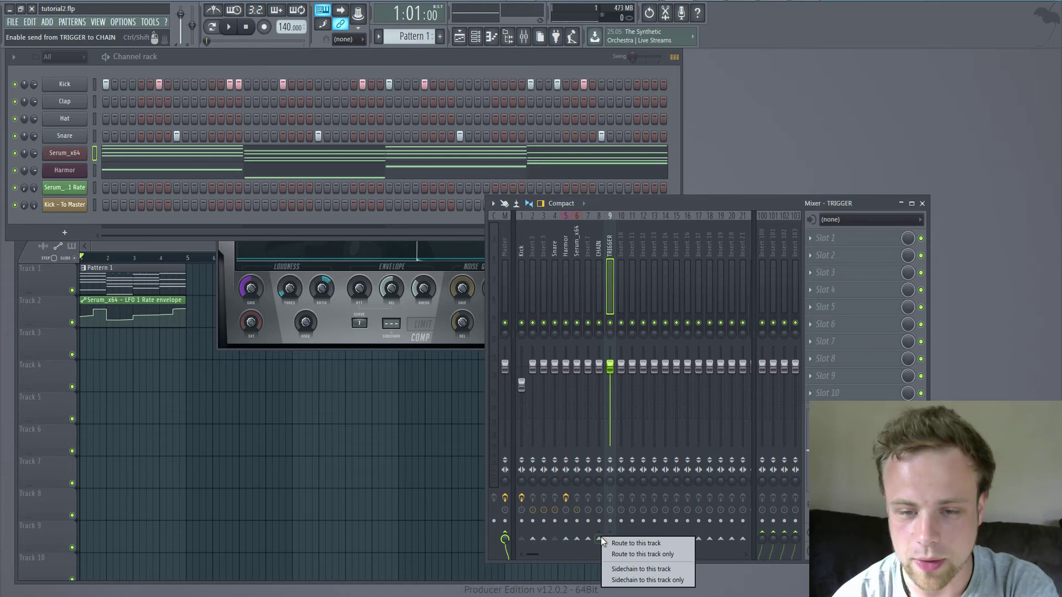
{"action": "left_click", "coordinate": [639, 569]}
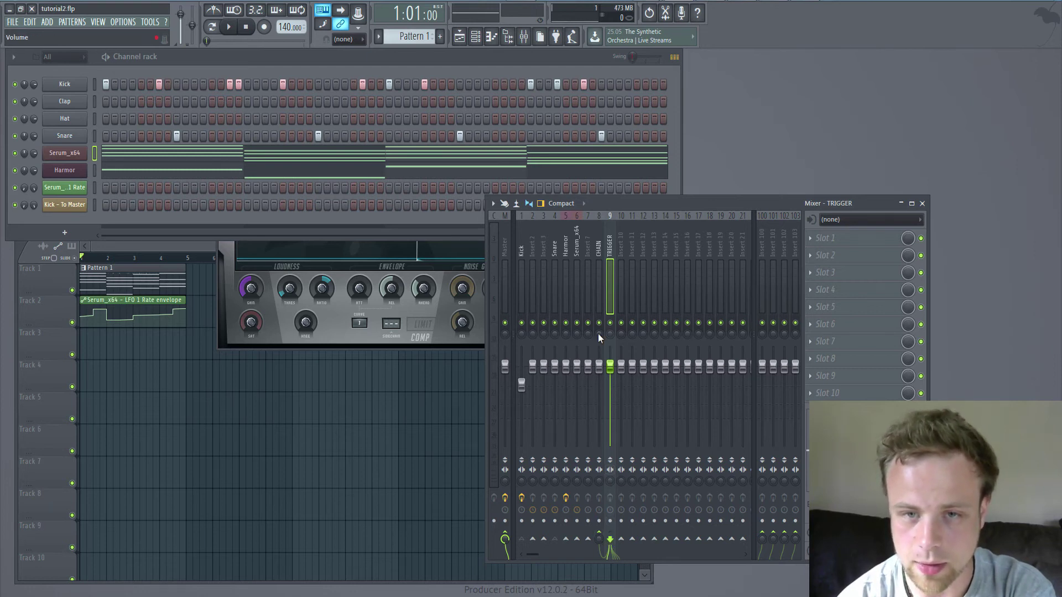
{"action": "left_click", "coordinate": [596, 244]}
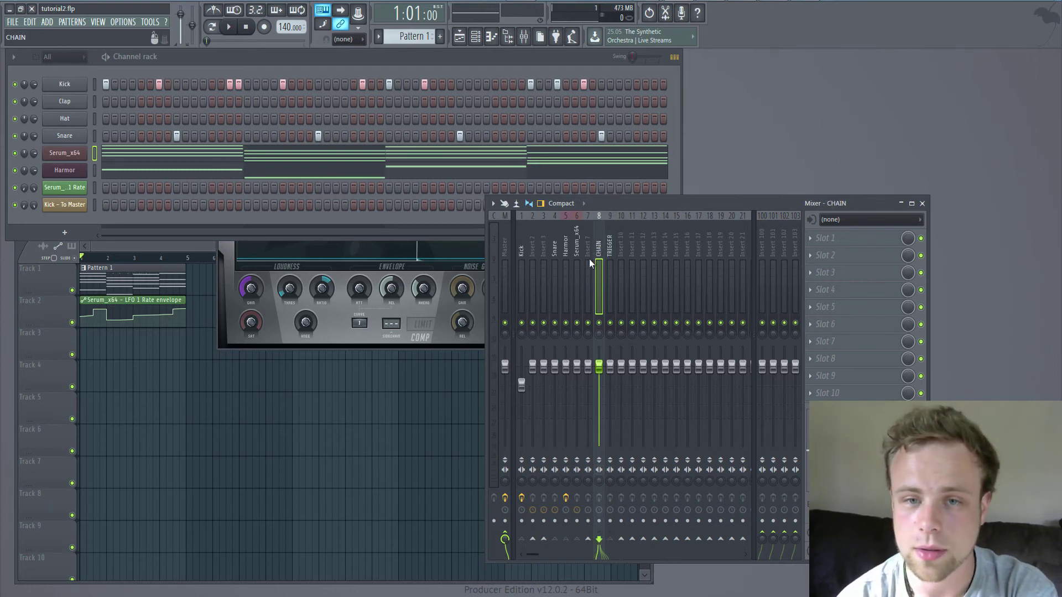
- Set Harmor's slot 5 to (none), removing its Fruity Limiter
{"action": "left_click", "coordinate": [564, 247]}
{"action": "left_click", "coordinate": [815, 313]}
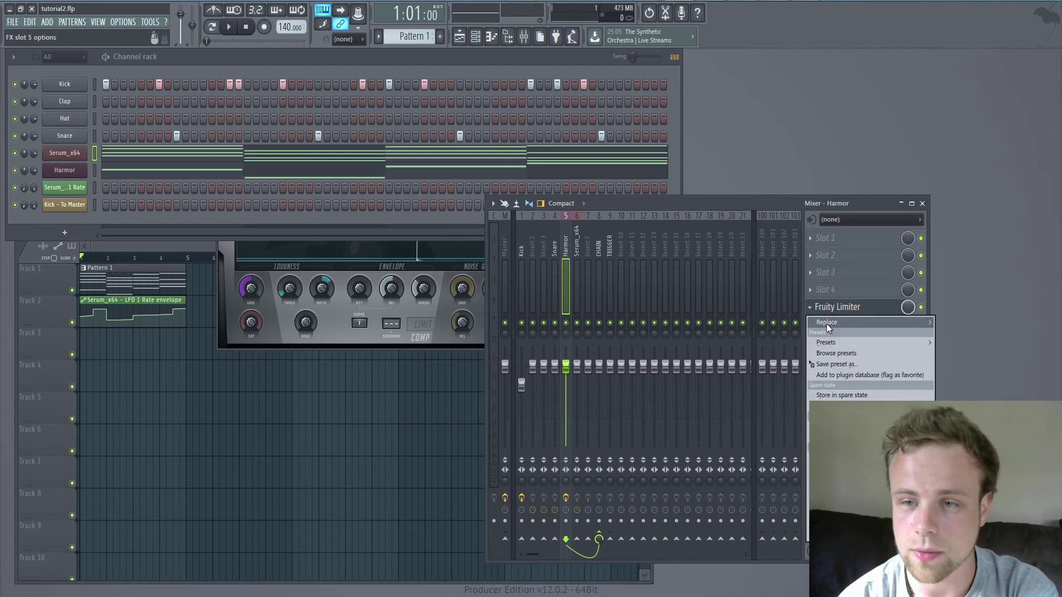
{"action": "mouse_move", "coordinate": [832, 332]}
{"action": "left_click", "coordinate": [897, 69]}
{"action": "left_click", "coordinate": [599, 252]}
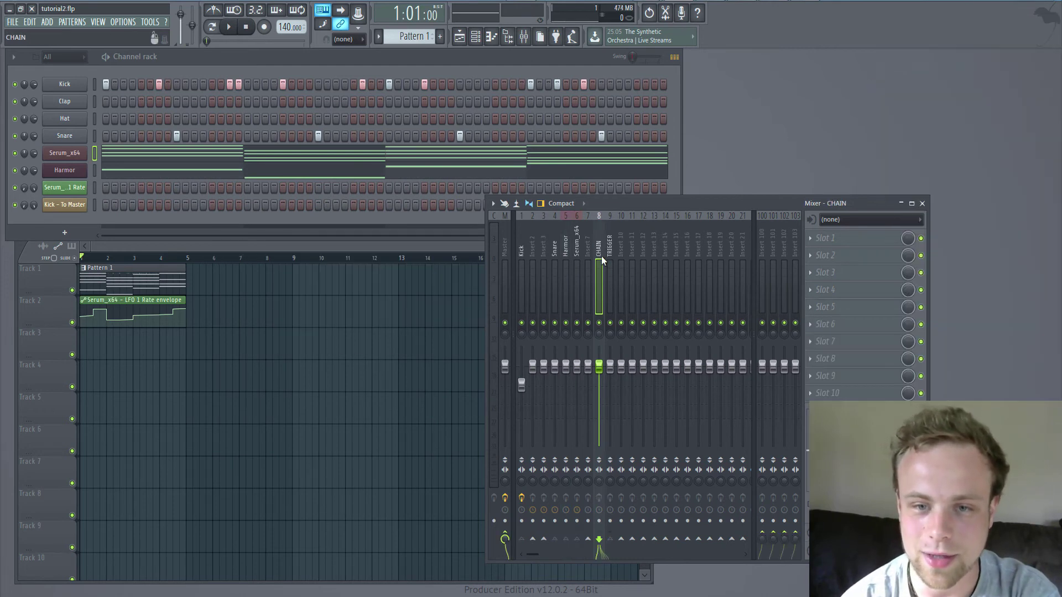
- Load Fruity Limiter into an empty effect slot on the CHAIN insert
{"action": "left_click", "coordinate": [830, 324]}
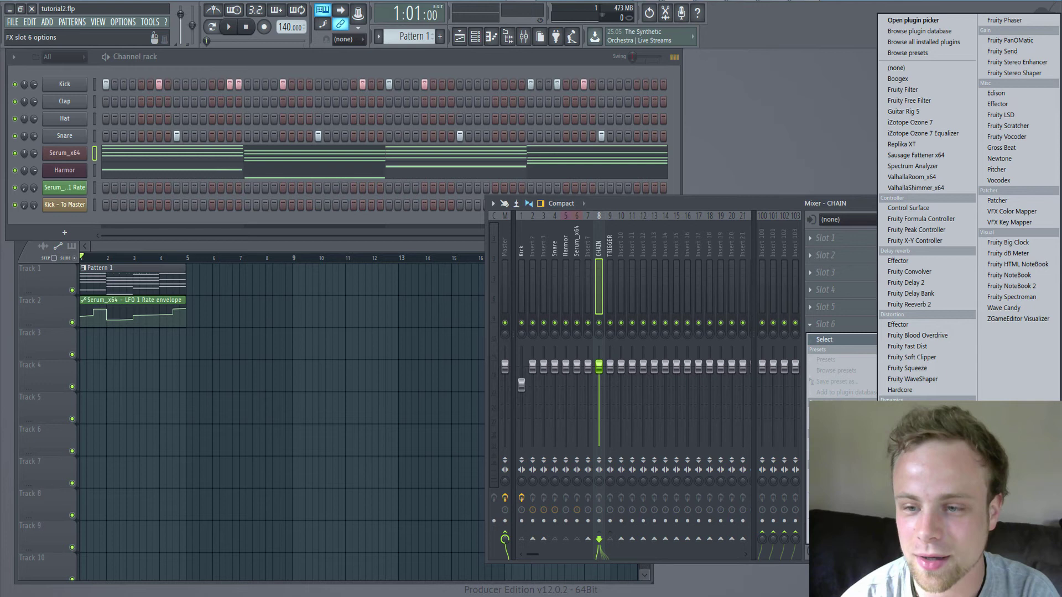
{"action": "left_click", "coordinate": [907, 420]}
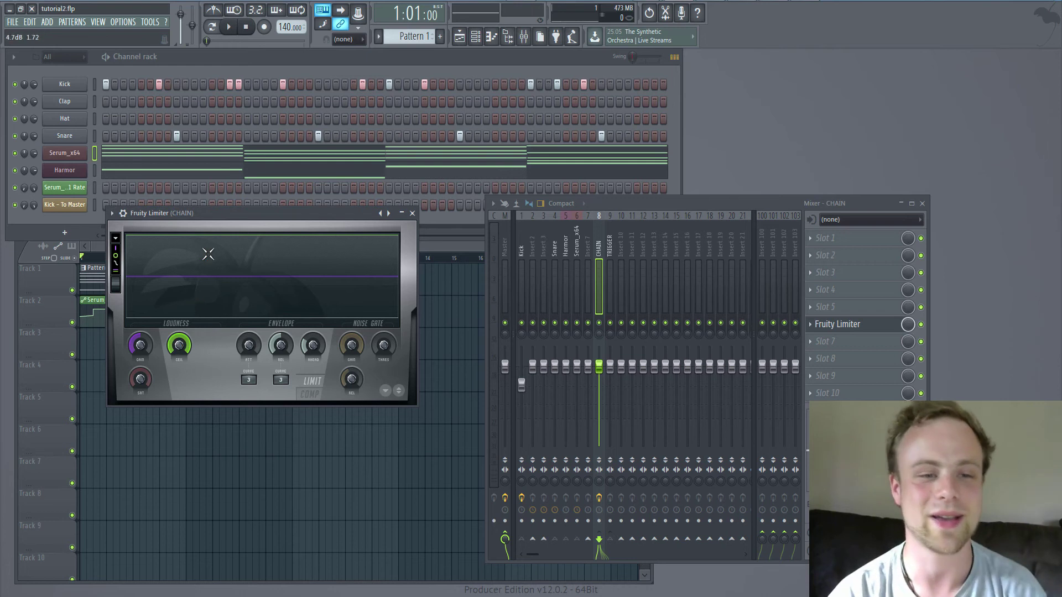
{"action": "left_click_drag", "start_coordinate": [228, 215], "coordinate": [260, 202]}
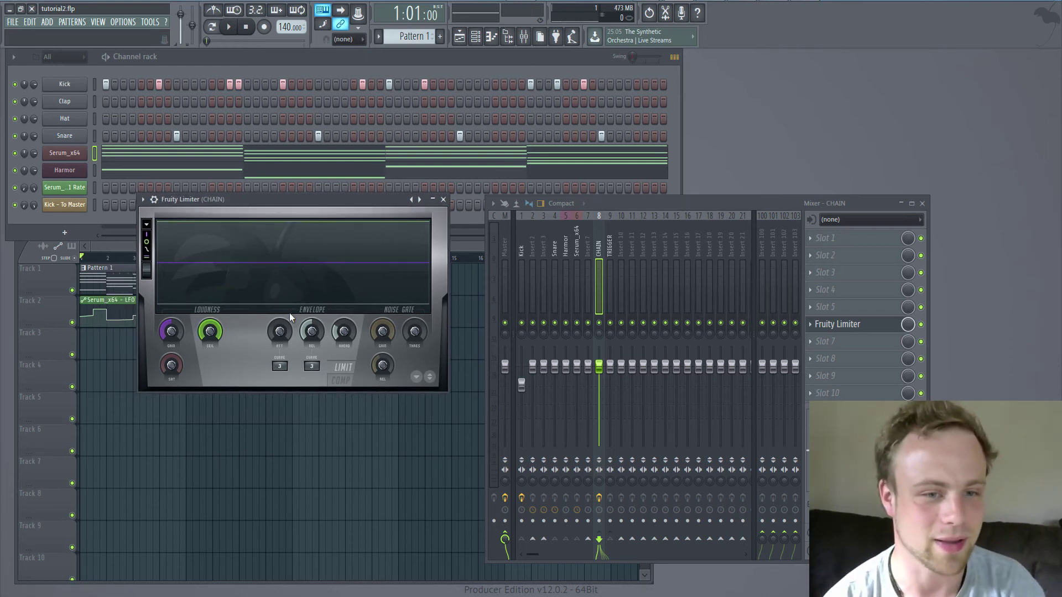
- Put the limiter in COMP mode sidechained from TRIGGER, lower threshold, raise ratio, then play
{"action": "left_click", "coordinate": [274, 338]}
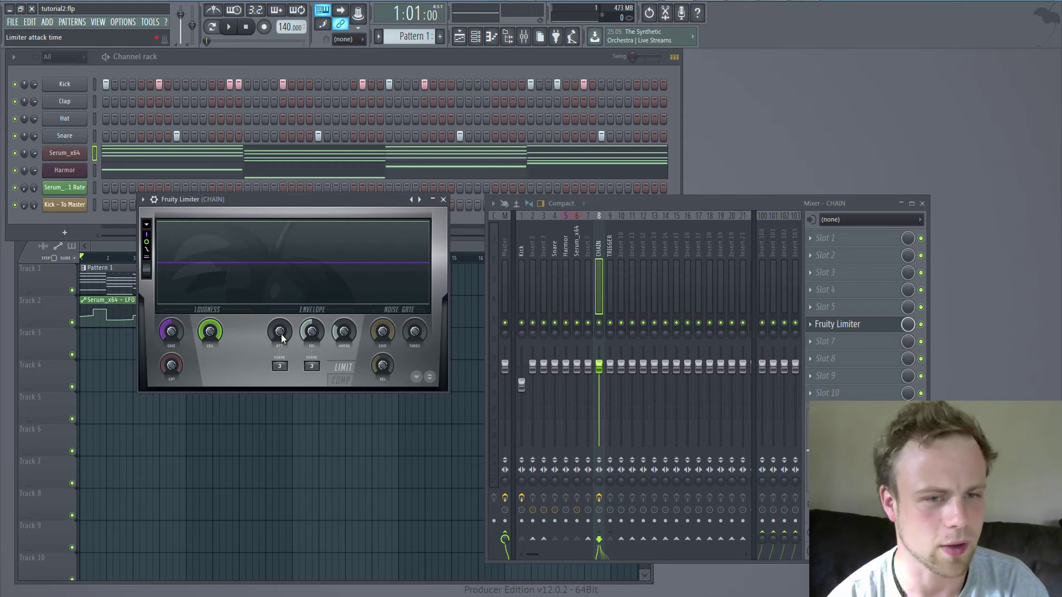
{"action": "left_click", "coordinate": [342, 379]}
{"action": "left_click", "coordinate": [312, 367]}
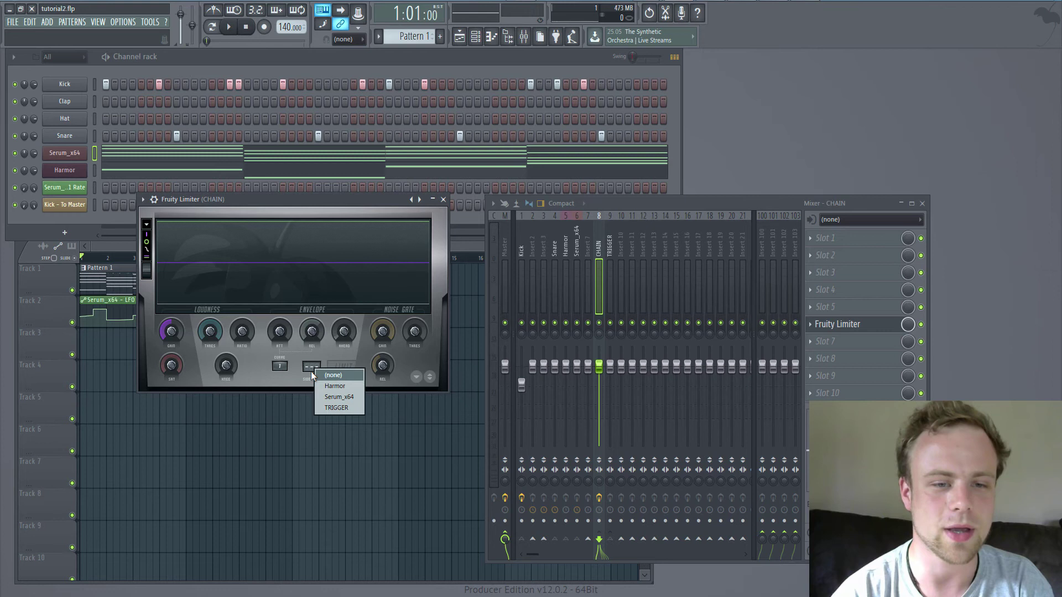
{"action": "left_click", "coordinate": [330, 410]}
{"action": "mouse_move", "coordinate": [211, 328]}
{"action": "left_mouse_down"}
{"action": "mouse_move", "coordinate": [212, 340]}
{"action": "mouse_move", "coordinate": [241, 323]}
{"action": "mouse_move", "coordinate": [223, 326]}
{"action": "left_mouse_up"}
{"action": "key", "text": "space"}
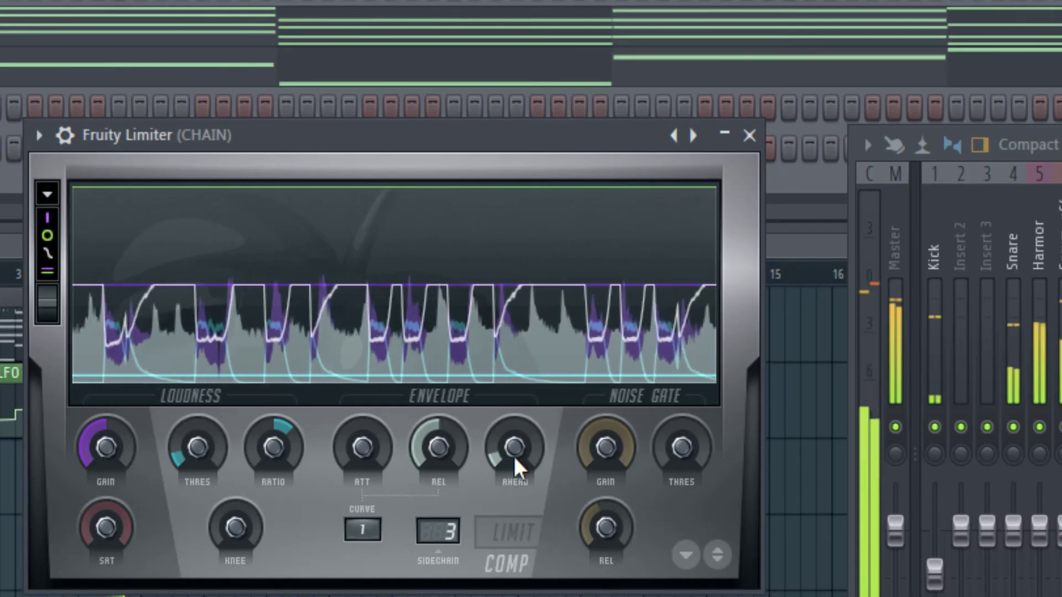
- Raise the CHAIN compressor's AHEAD lookahead and remove the Fruity Limiter from the Master insert
{"action": "left_click_drag", "start_coordinate": [514, 467], "coordinate": [515, 432]}
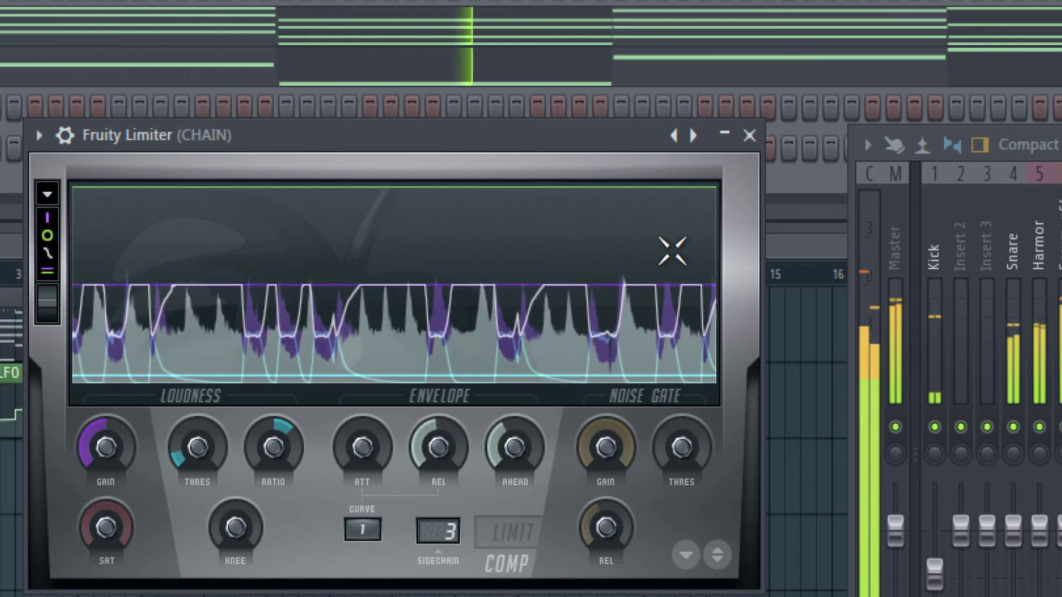
{"action": "left_click", "coordinate": [870, 280]}
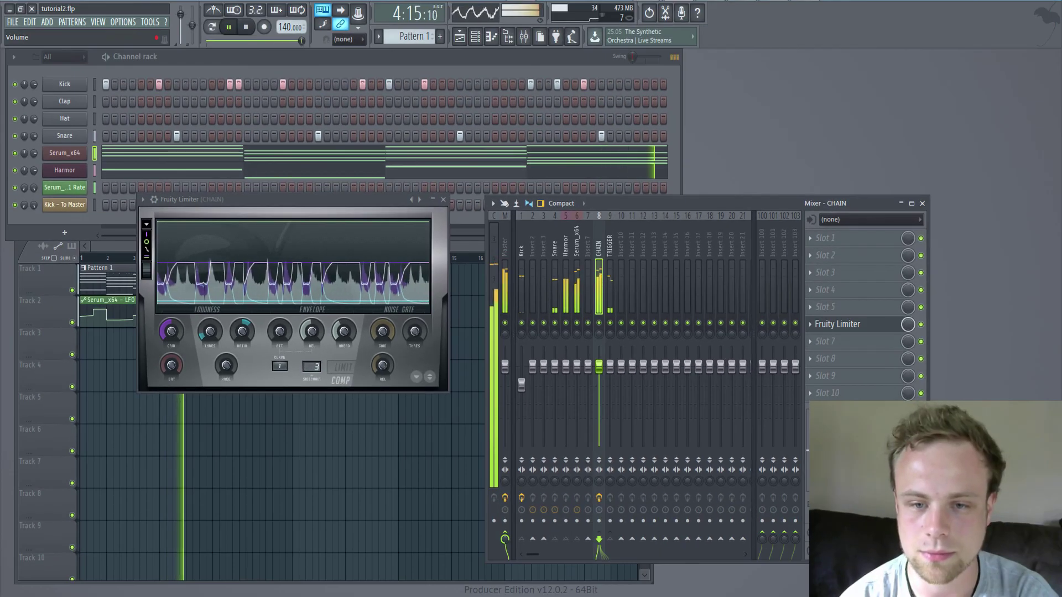
{"action": "left_click", "coordinate": [500, 290]}
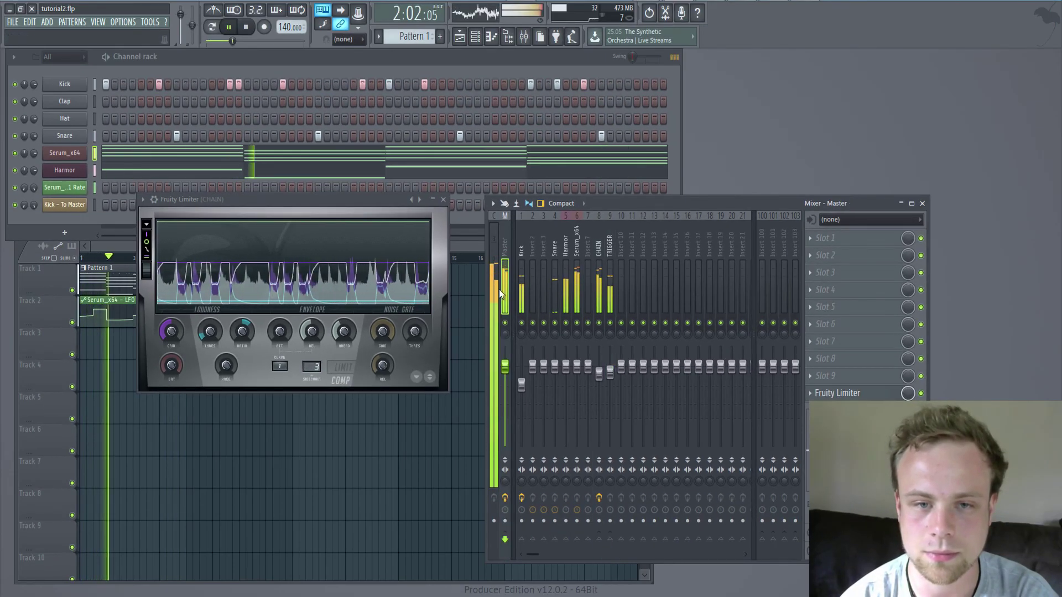
{"action": "left_click", "coordinate": [812, 393]}
{"action": "right_click", "coordinate": [812, 394]}
{"action": "mouse_move", "coordinate": [826, 368]}
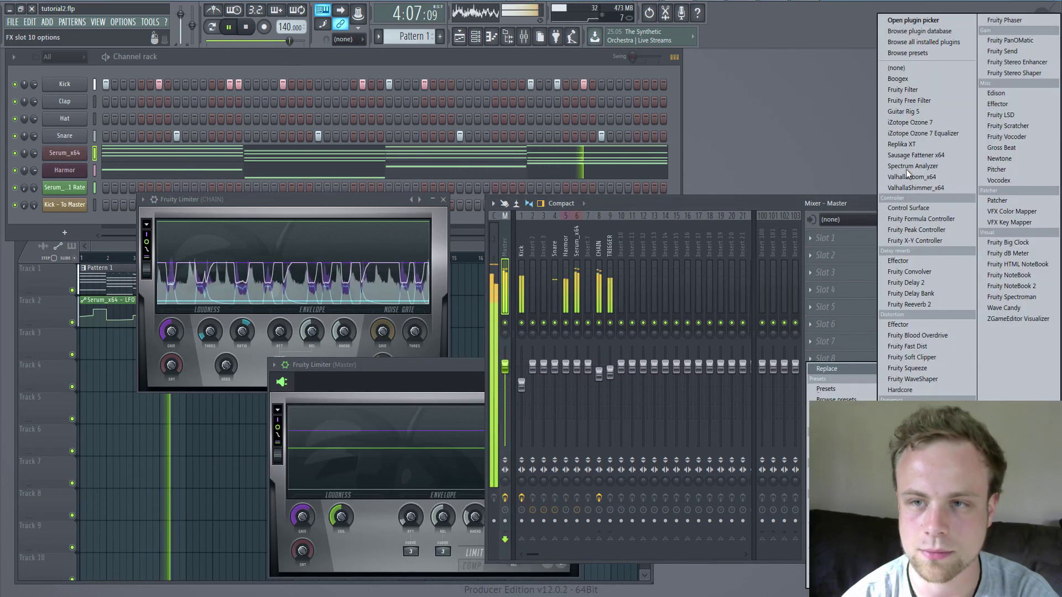
{"action": "left_click", "coordinate": [896, 68]}
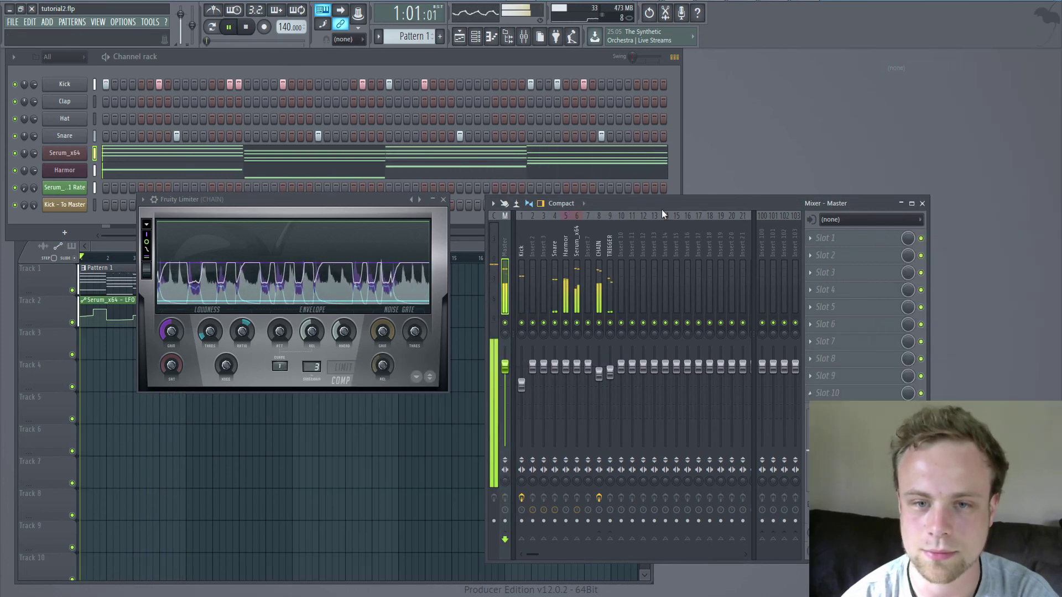
- Reselect the CHAIN bus and stop playback
{"action": "left_click", "coordinate": [610, 260]}
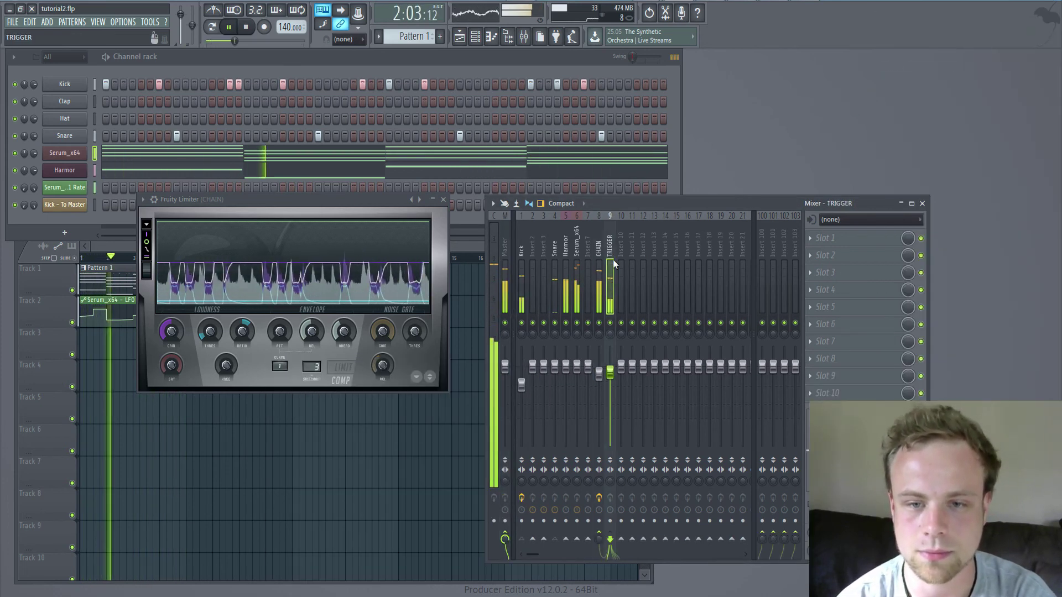
{"action": "left_click", "coordinate": [600, 382]}
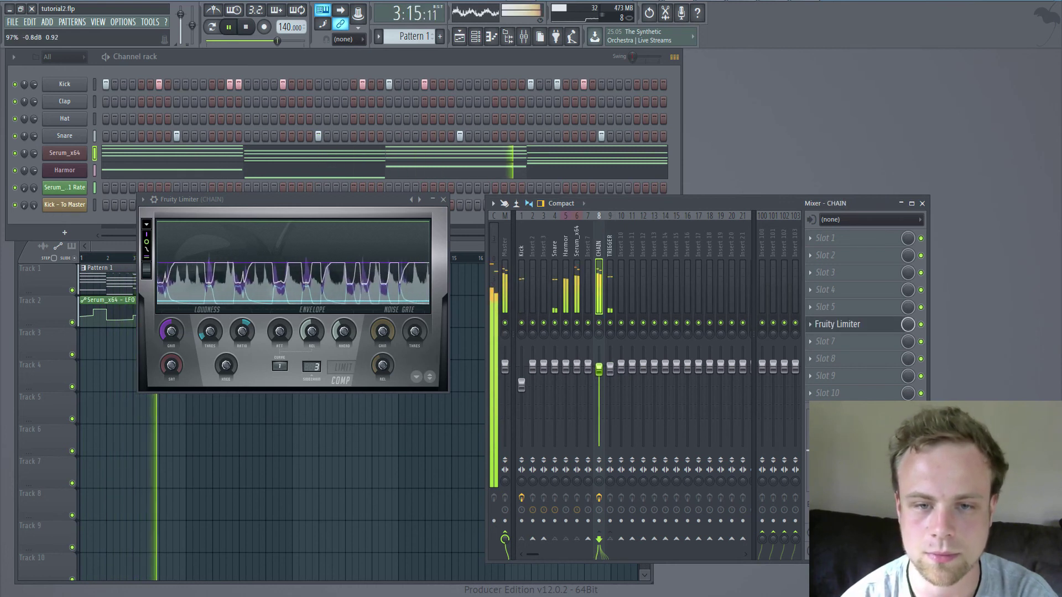
{"action": "left_click", "coordinate": [246, 27]}
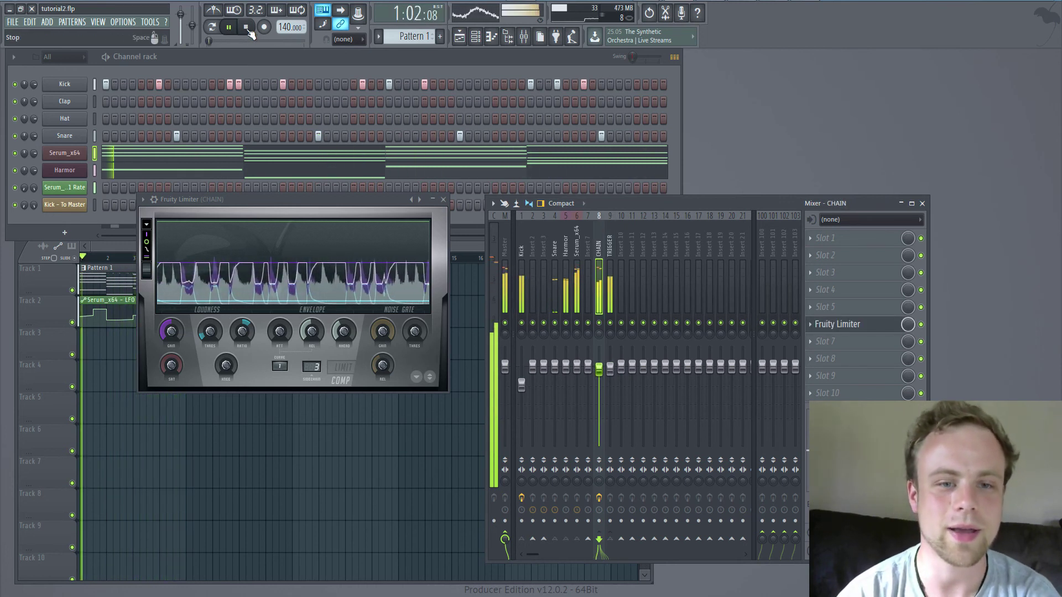
{"action": "left_click", "coordinate": [248, 27]}
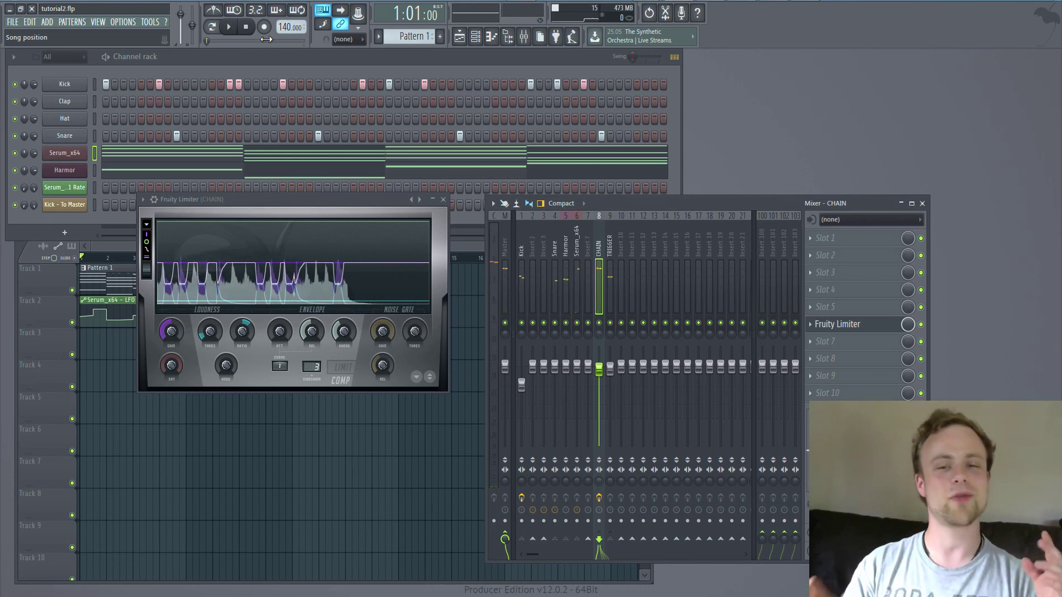